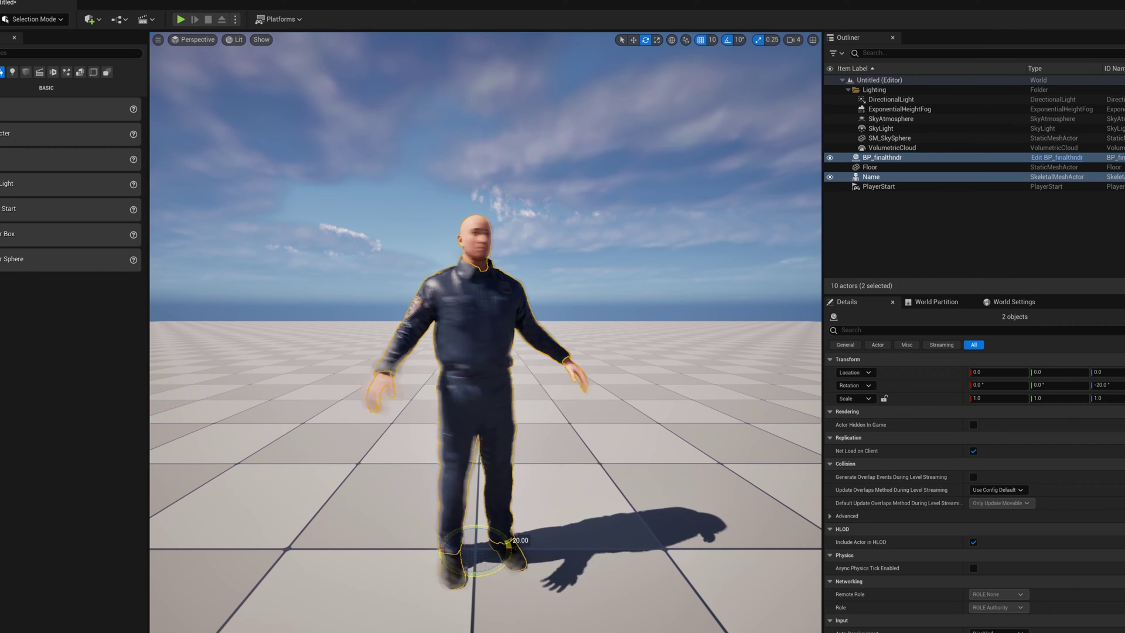
# Rotate the selected MetaHuman and its uniform together about the vertical axis.
pyautogui.moveTo(508, 544); pyautogui.dragTo(512, 552)
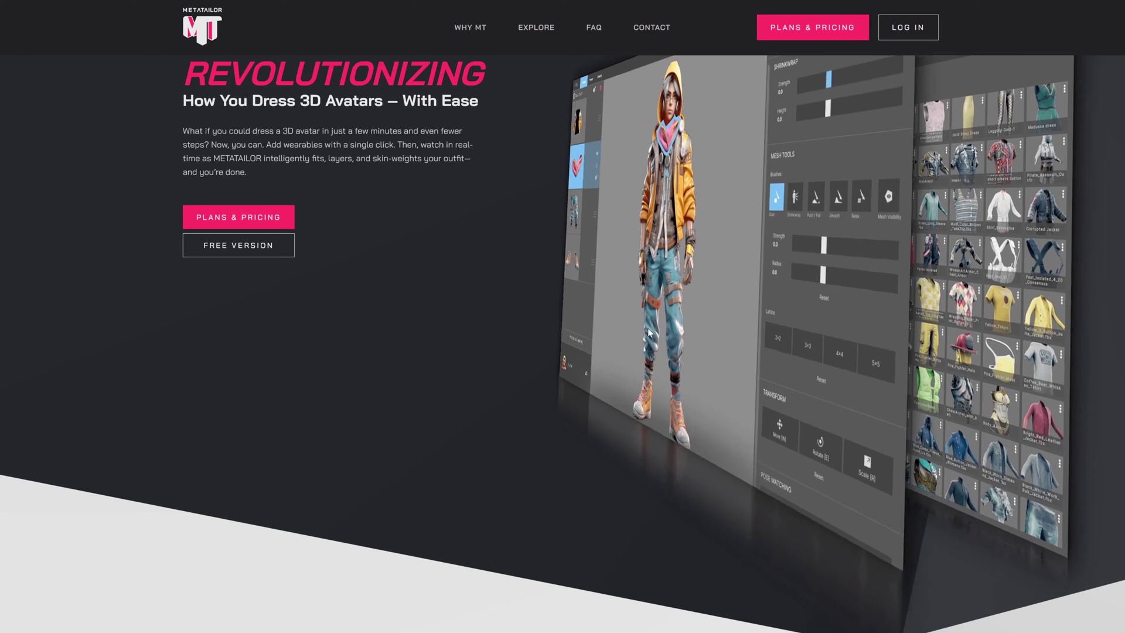
# Review the MetaTailor website's sections on wearables, ready-to-wear options, smart layers and cross-avatar interoperability.
pyautogui.scroll(-9, 562, 344)
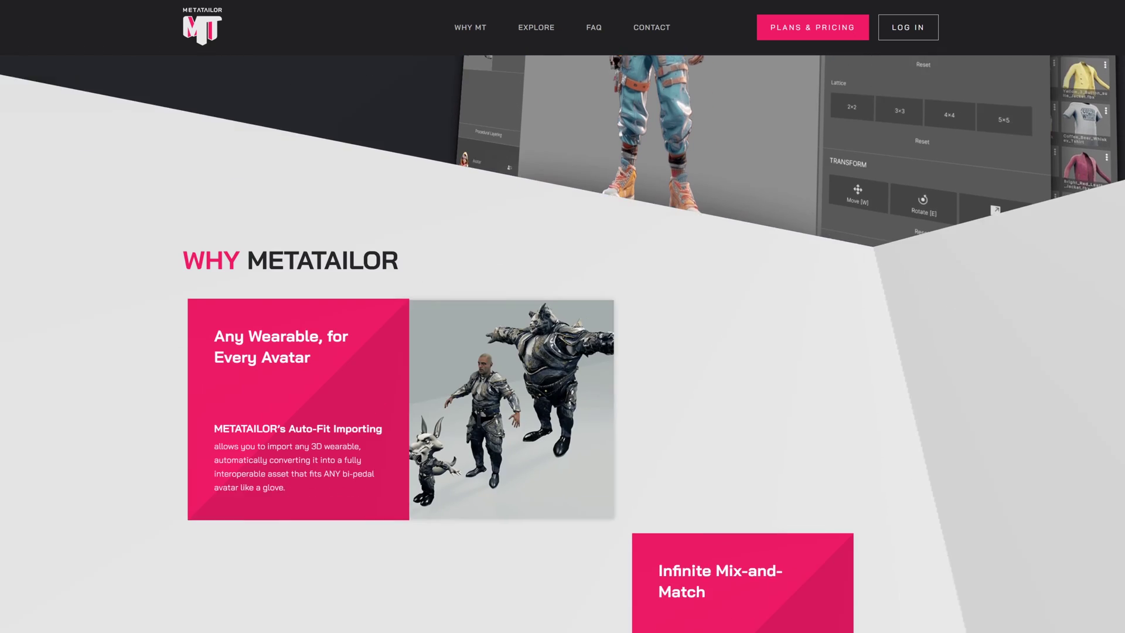
pyautogui.scroll(-8, 563, 343)
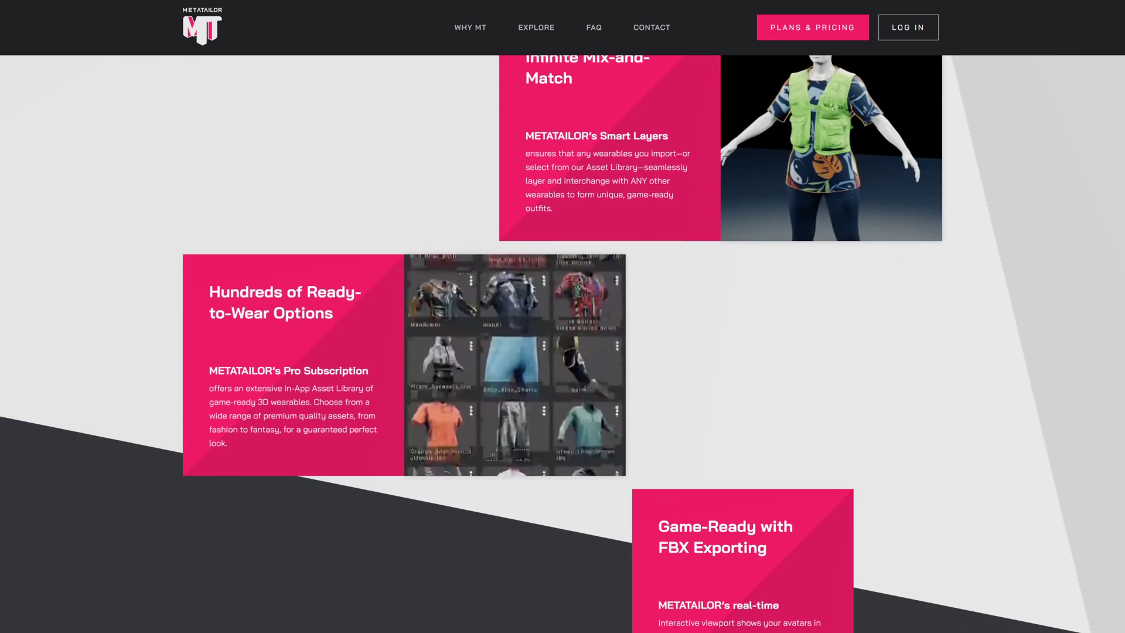
pyautogui.scroll(-10, 562, 343)
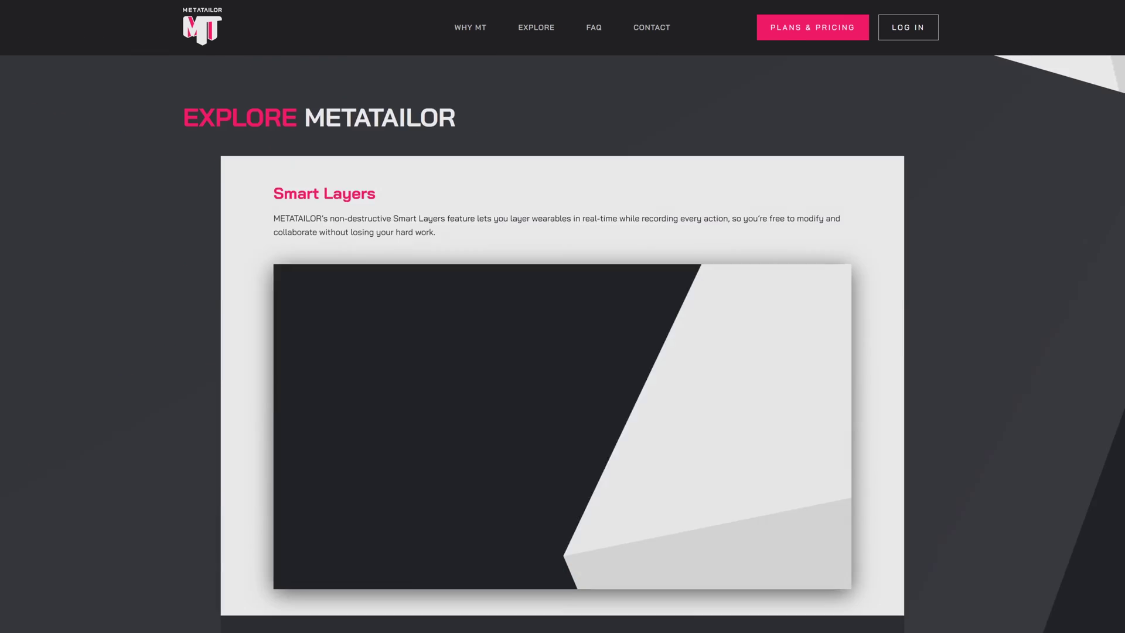
pyautogui.scroll(-10, 562, 343)
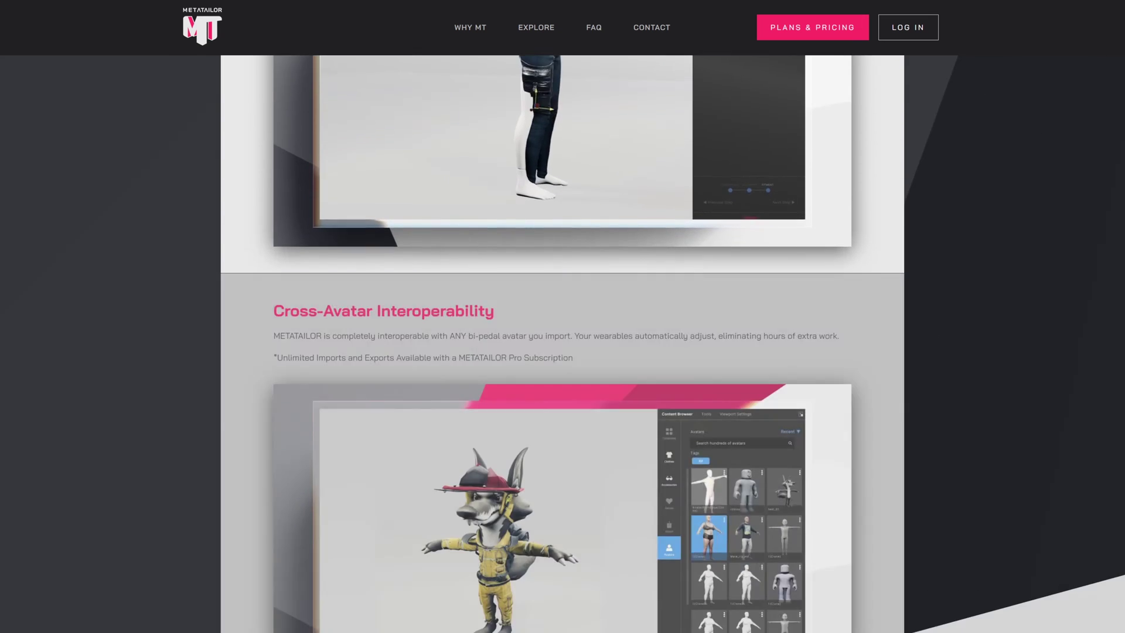
pyautogui.scroll(-10, 563, 343)
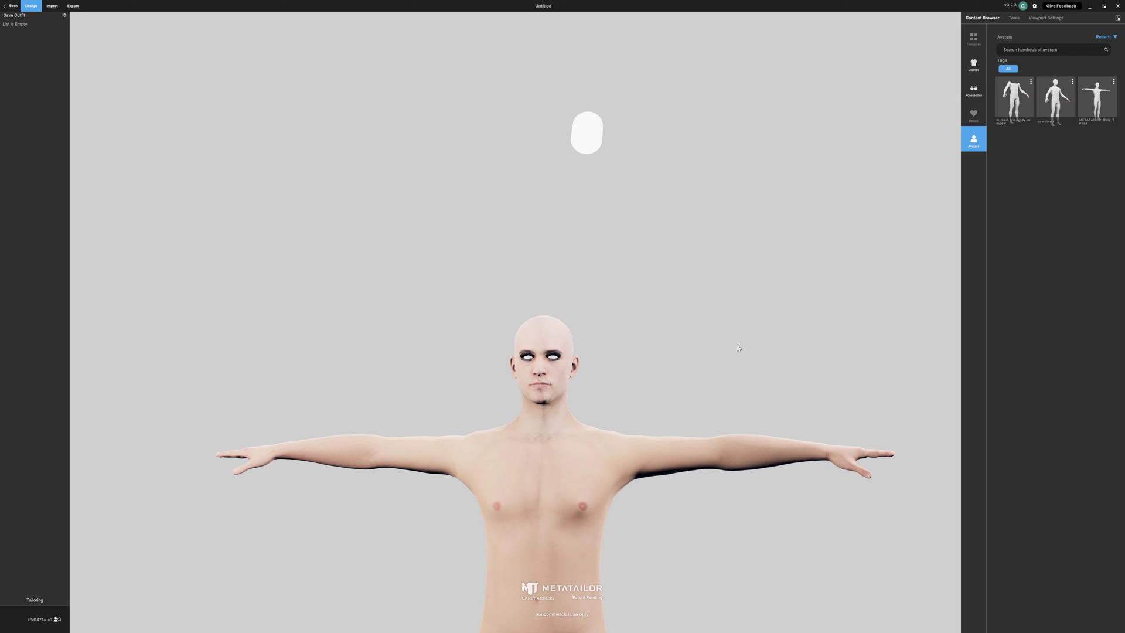
# Switch to the Unreal Engine project that contains the MetaHuman.
pyautogui.moveTo(736, 344); pyautogui.dragTo(772, 423)
pyautogui.press('super')
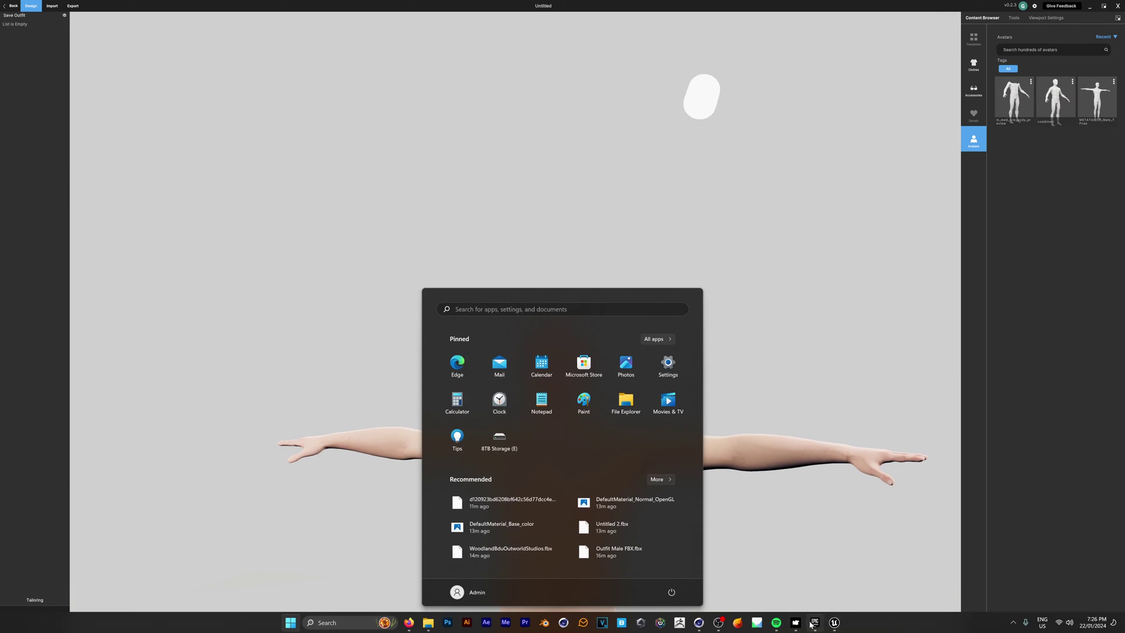
pyautogui.moveTo(834, 622)
pyautogui.click(876, 579)
pyautogui.scroll(-6, 571, 334)
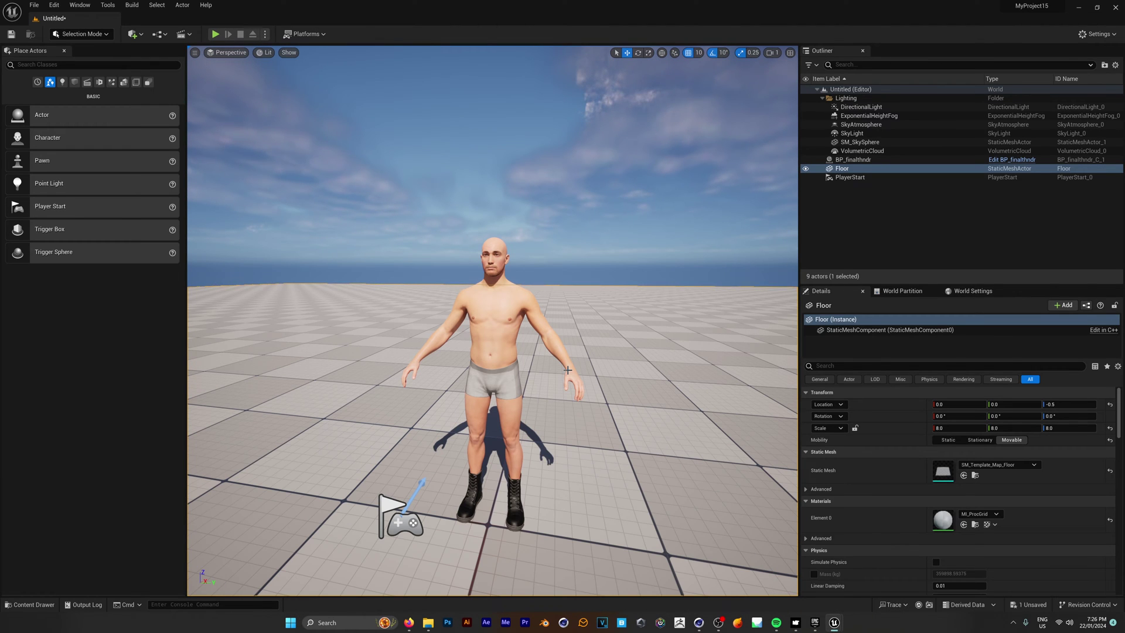
# Locate the m_med_nrw_body skeletal mesh used by BP_finalthndr's Body component and open the asset's options.
pyautogui.click(489, 332)
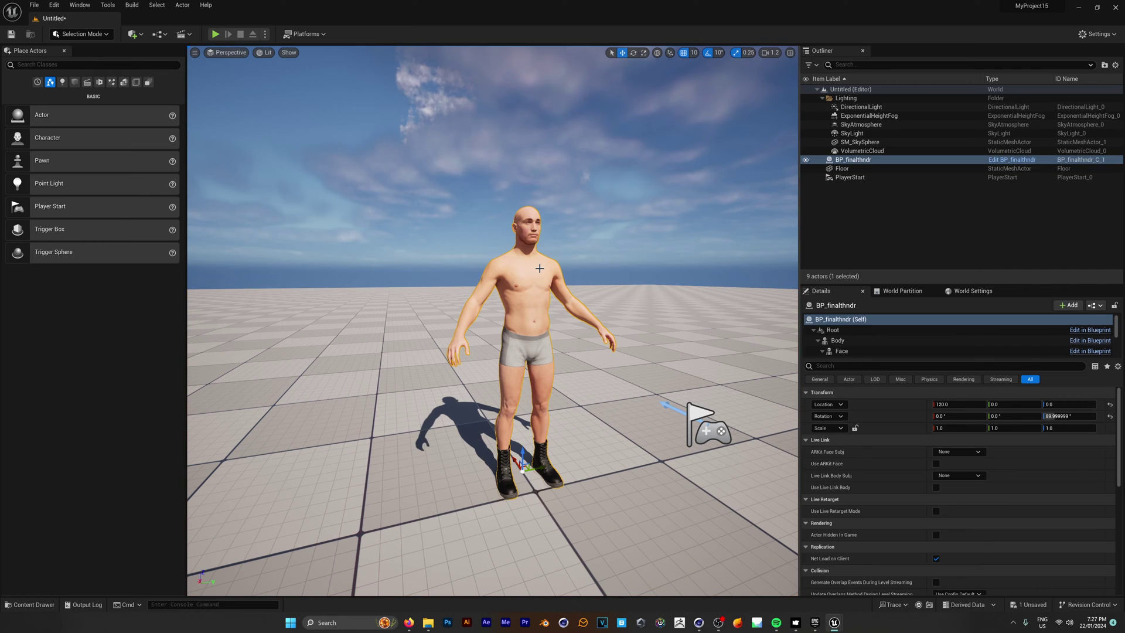
pyautogui.click(868, 341)
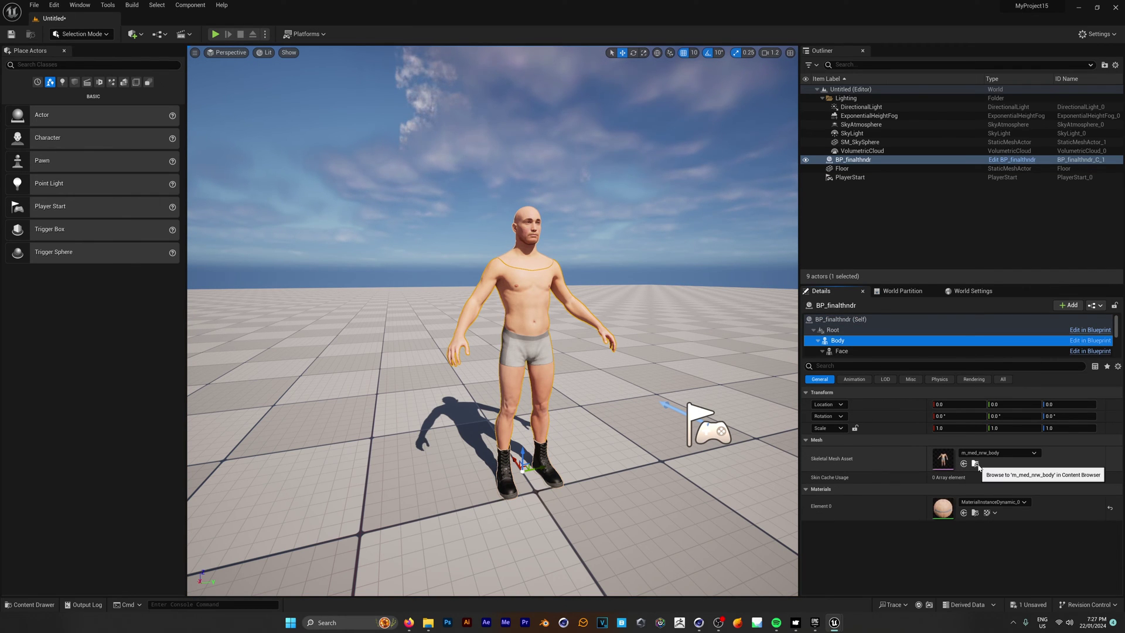
pyautogui.click(976, 464)
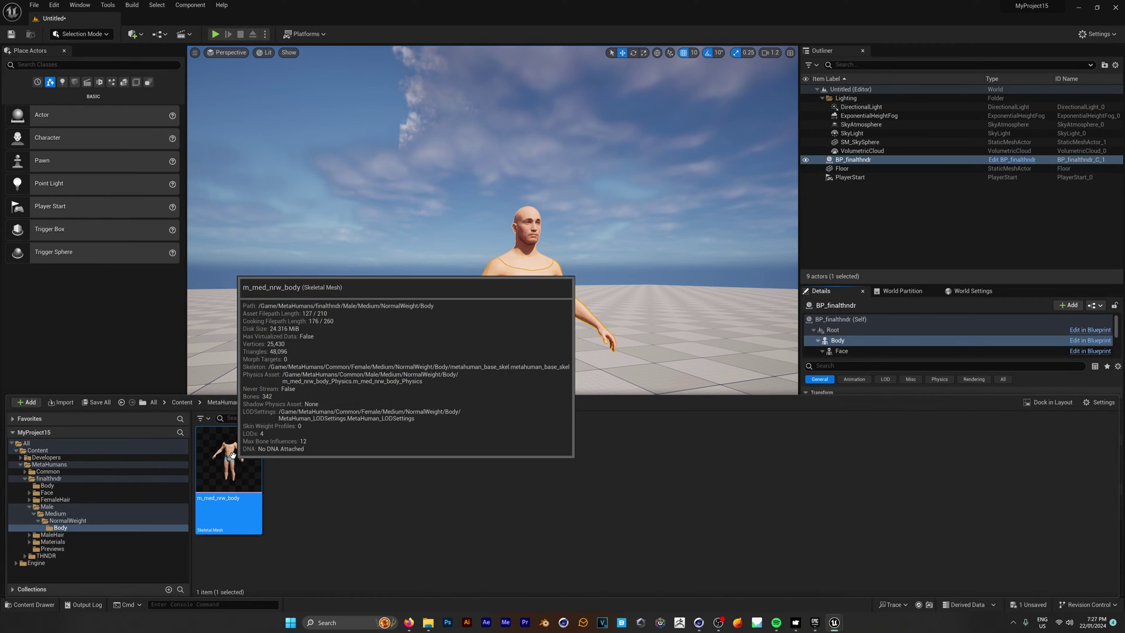
pyautogui.rightClick(236, 459)
pyautogui.moveTo(305, 324)
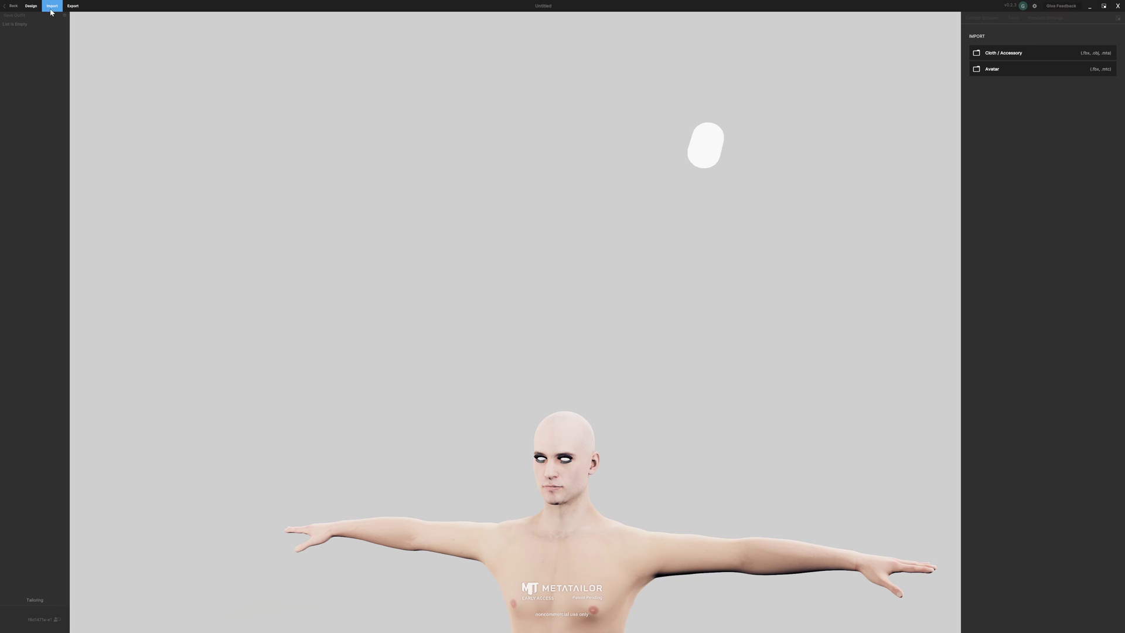
pyautogui.click(1012, 72)
pyautogui.click(517, 6)
pyautogui.click(30, 7)
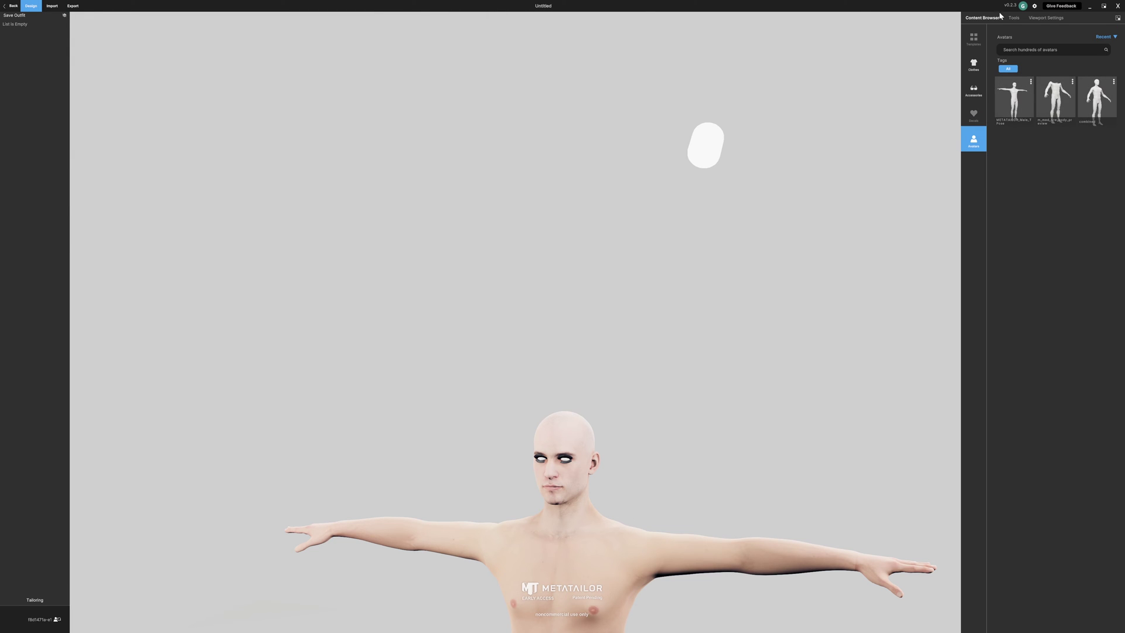
# Load the headless male MetaHuman body from the avatar library.
pyautogui.click(1052, 102)
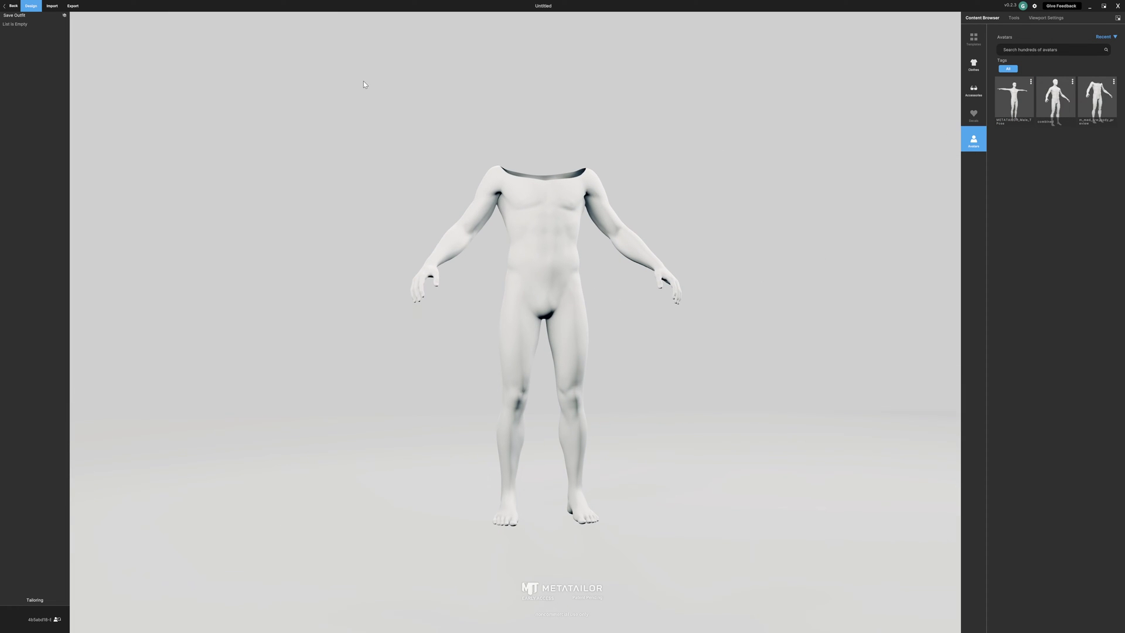
# Import uniform final.fbx as a cloth item, finding the NYPD_Police_Officer_Uniform folder by searching for nypd.
pyautogui.click(51, 6)
pyautogui.click(1025, 56)
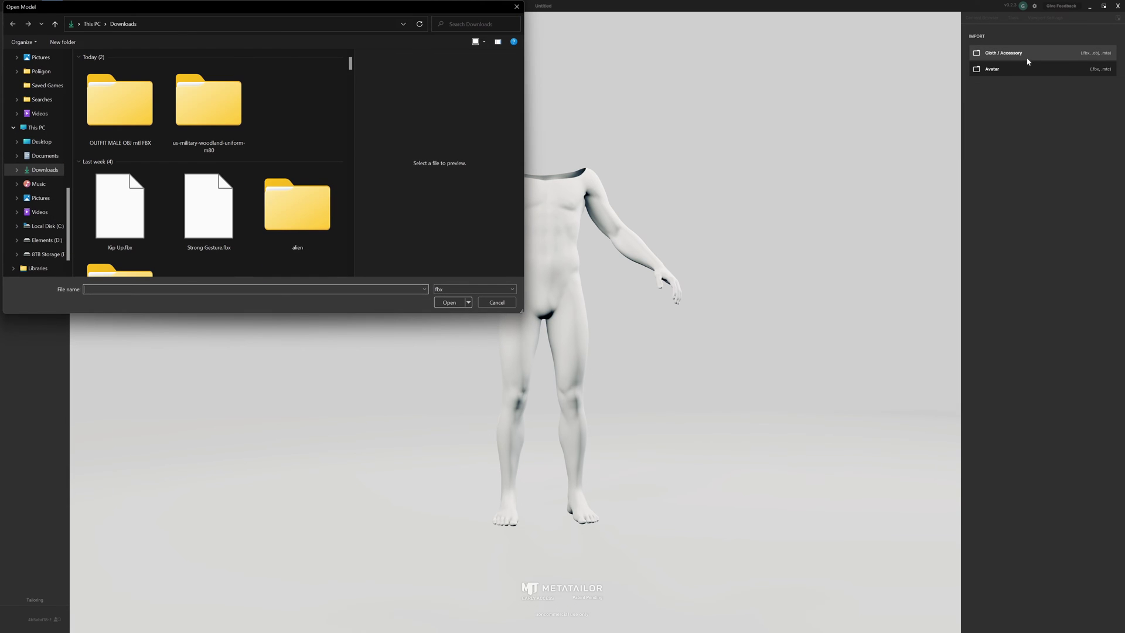
pyautogui.click(452, 23)
pyautogui.write('r')
pyautogui.write('ypd')
pyautogui.press('Return')
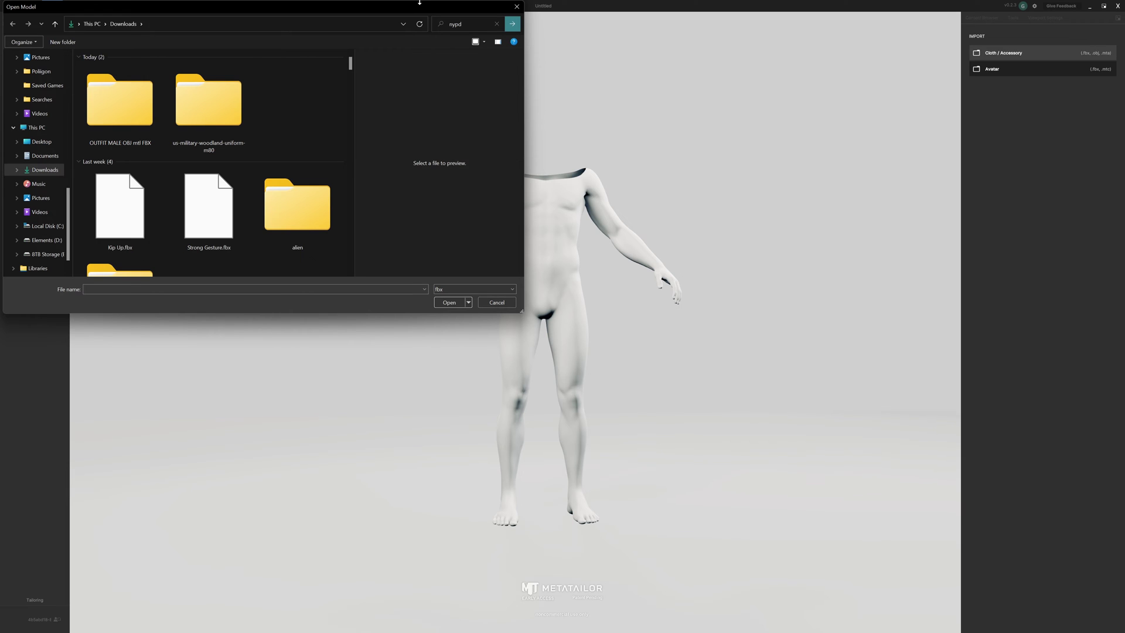
pyautogui.doubleClick(156, 94)
pyautogui.click(109, 97)
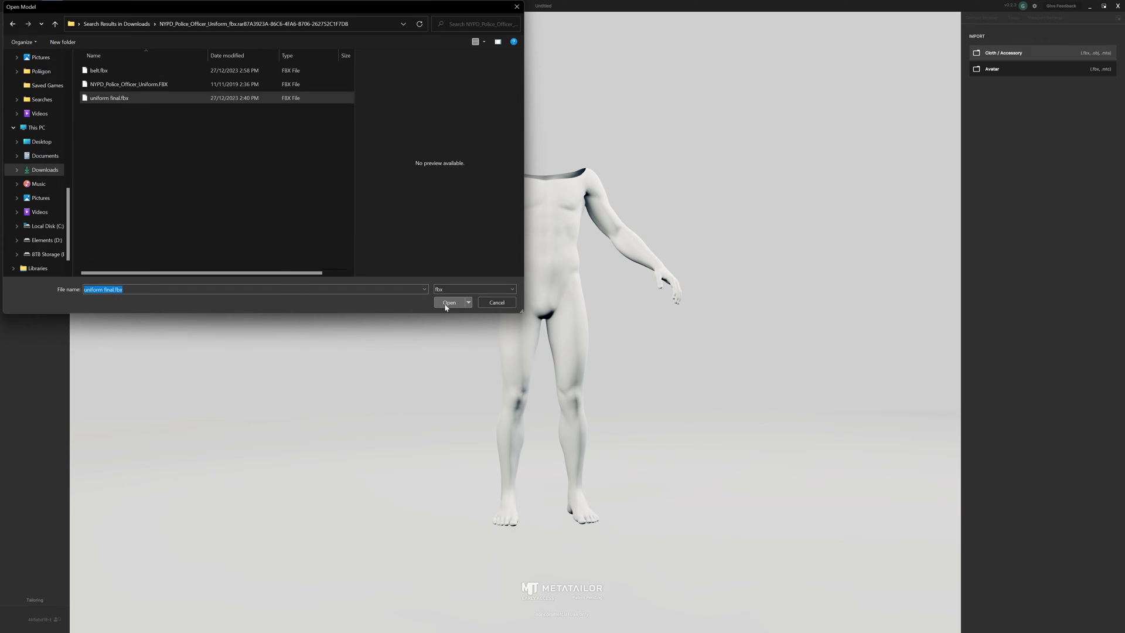
pyautogui.click(446, 304)
# Import clothes_diff as the color map and clothes_norm as the normal map of the uniform's clothes material.
pyautogui.moveTo(542, 300); pyautogui.dragTo(660, 230)
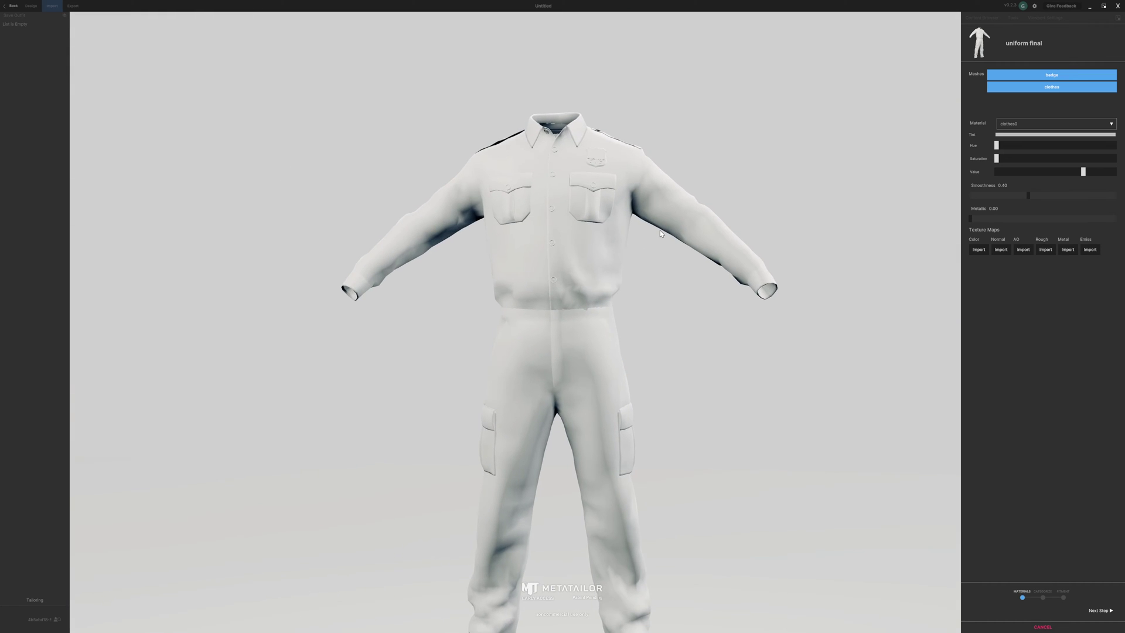
pyautogui.click(977, 253)
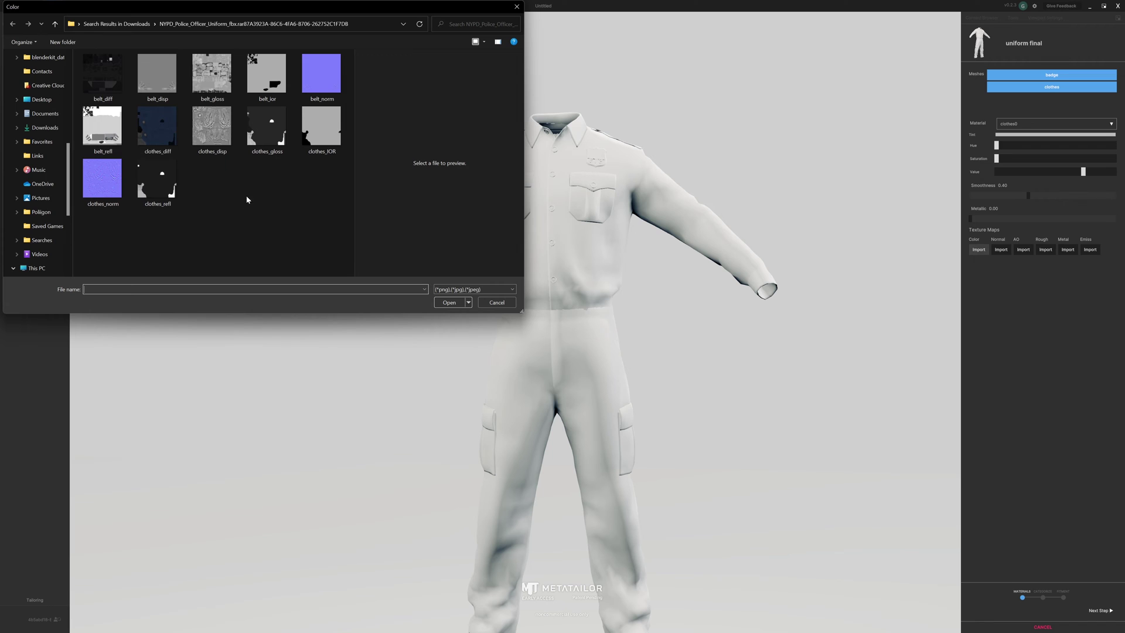
pyautogui.click(157, 126)
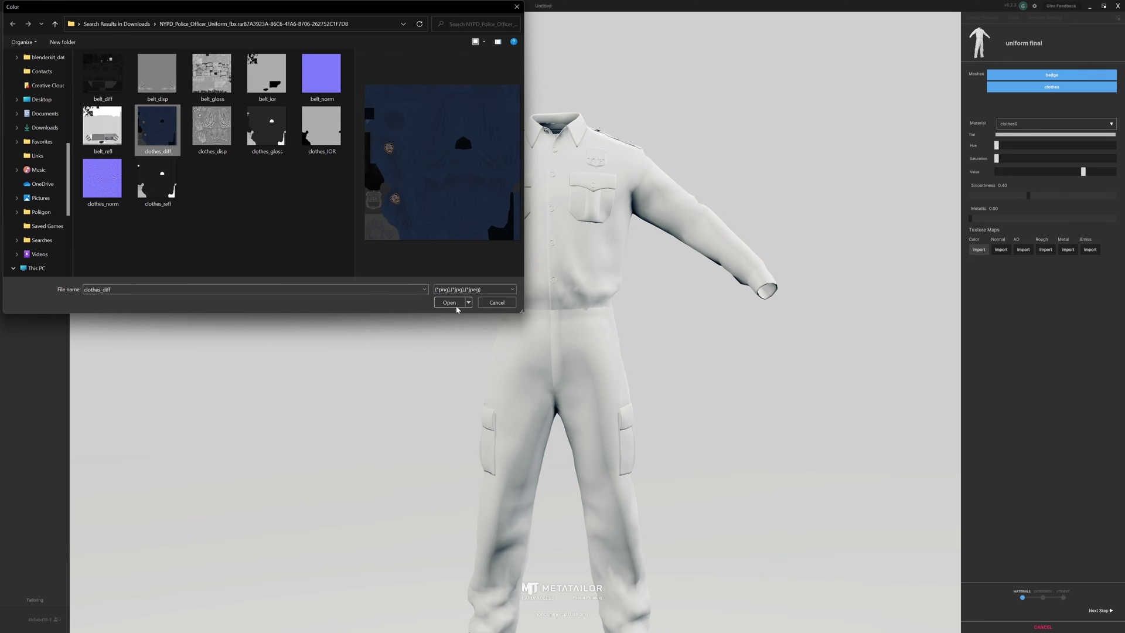
pyautogui.click(452, 304)
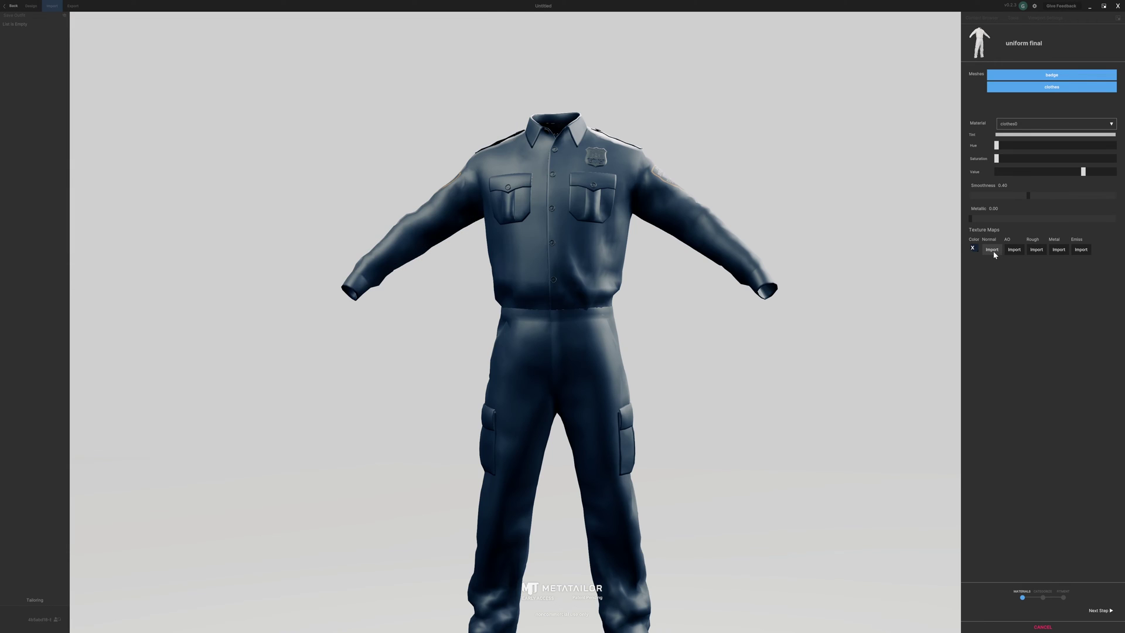
pyautogui.click(992, 250)
pyautogui.click(103, 178)
pyautogui.click(453, 305)
# Complete the uniform's category stage and proceed to the fitment stage.
pyautogui.moveTo(732, 275); pyautogui.dragTo(596, 334)
pyautogui.moveTo(595, 333); pyautogui.dragTo(614, 283, button='middle')
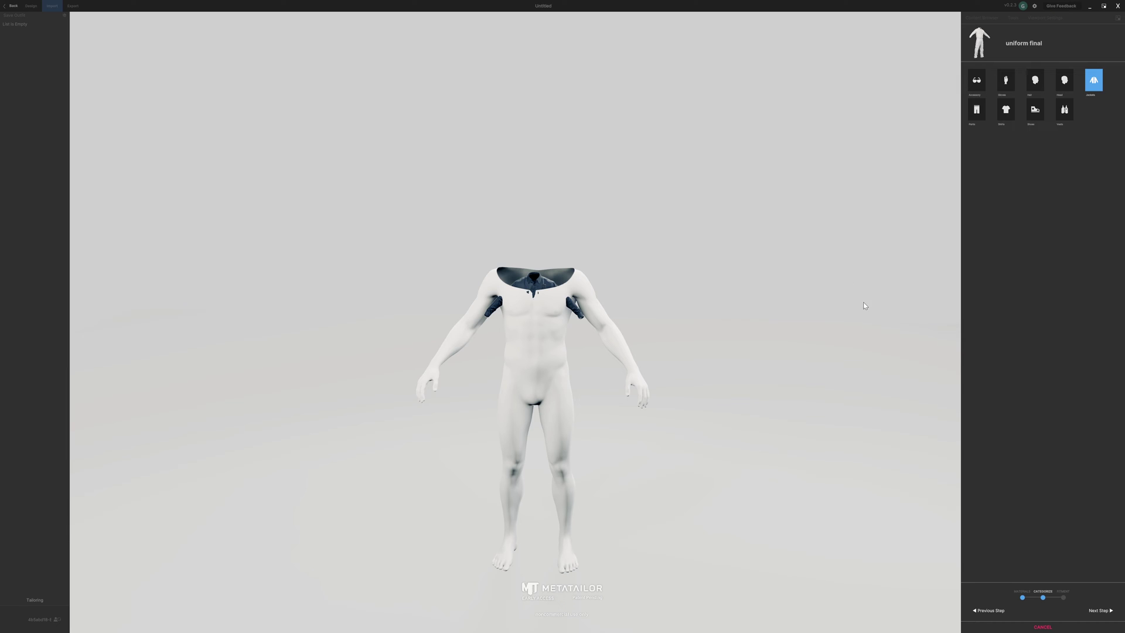
pyautogui.click(1099, 611)
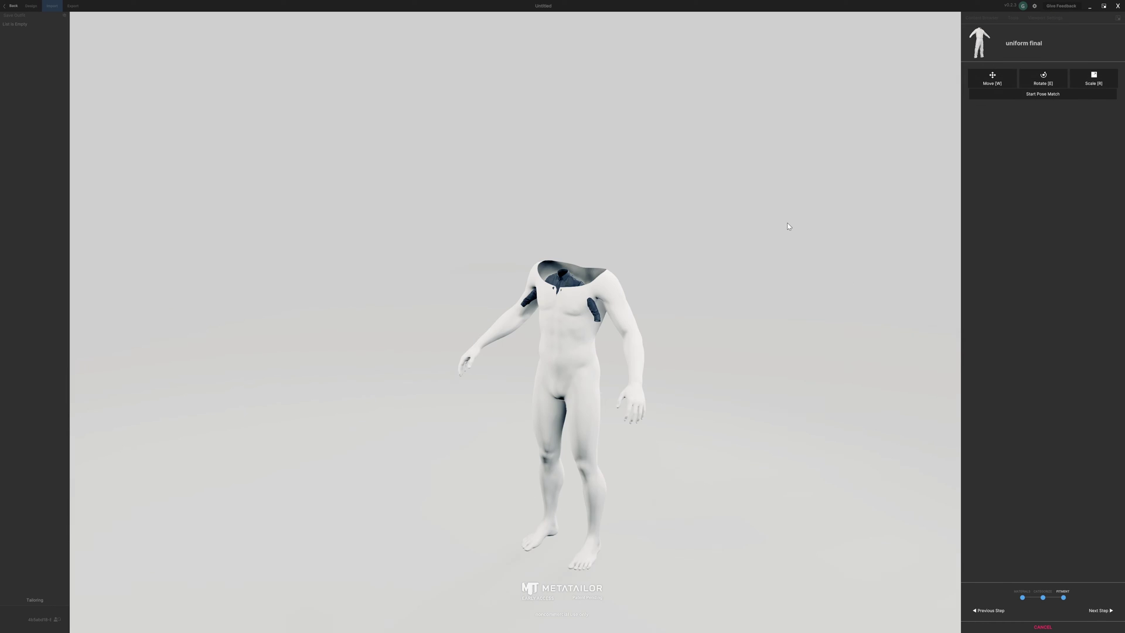
# Scale the uniform up to roughly the avatar's size and move it down over the body.
pyautogui.click(1093, 78)
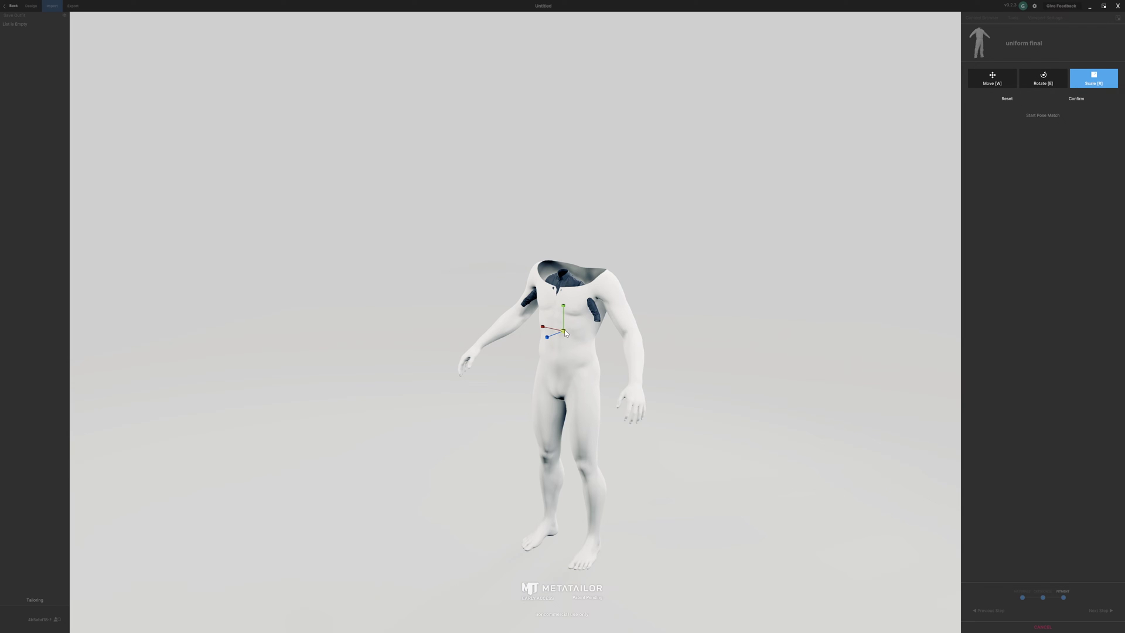
pyautogui.moveTo(565, 332); pyautogui.dragTo(614, 343)
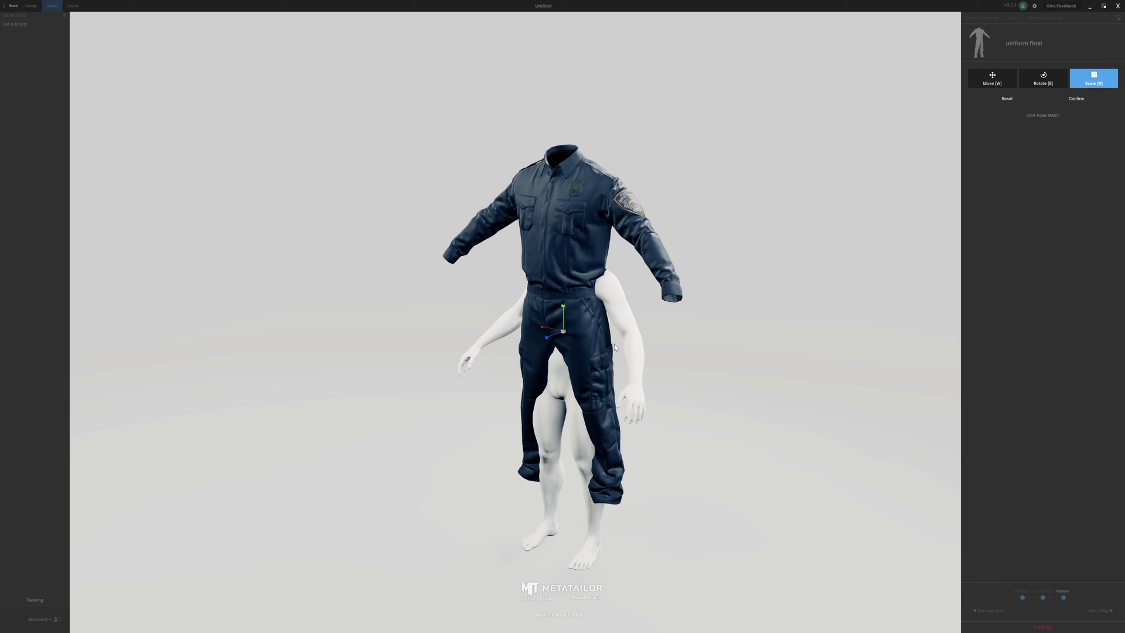
pyautogui.press('w')
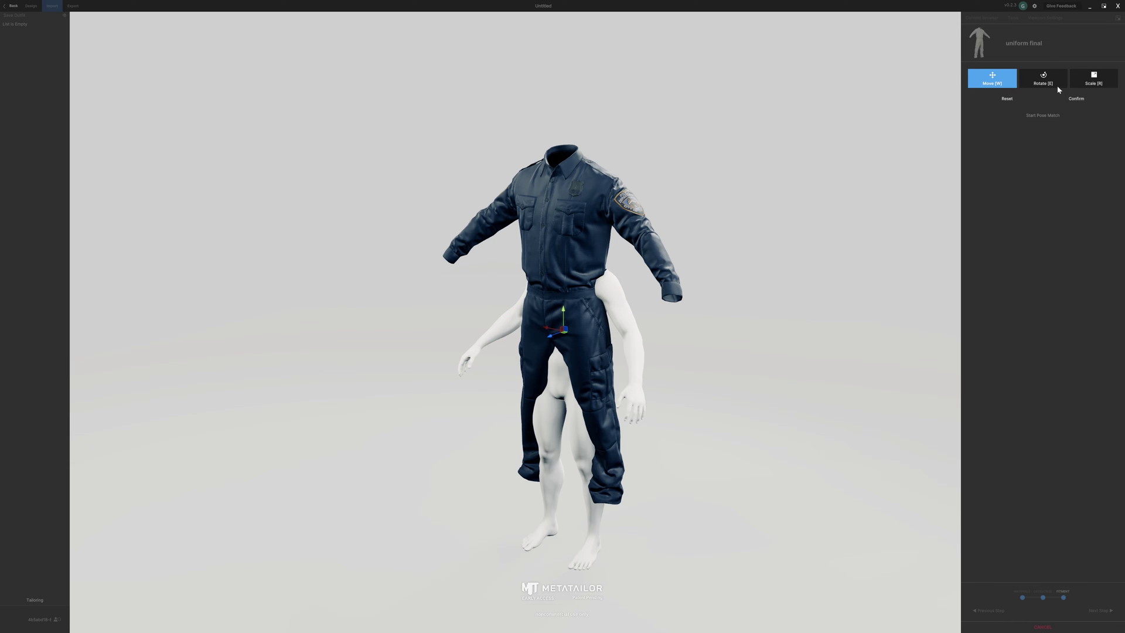
pyautogui.moveTo(570, 312); pyautogui.dragTo(573, 399)
pyautogui.moveTo(696, 294)
pyautogui.mouseDown(button='middle')
pyautogui.moveTo(635, 296)
pyautogui.moveTo(554, 319)
pyautogui.moveTo(711, 294)
pyautogui.mouseUp(button='middle')
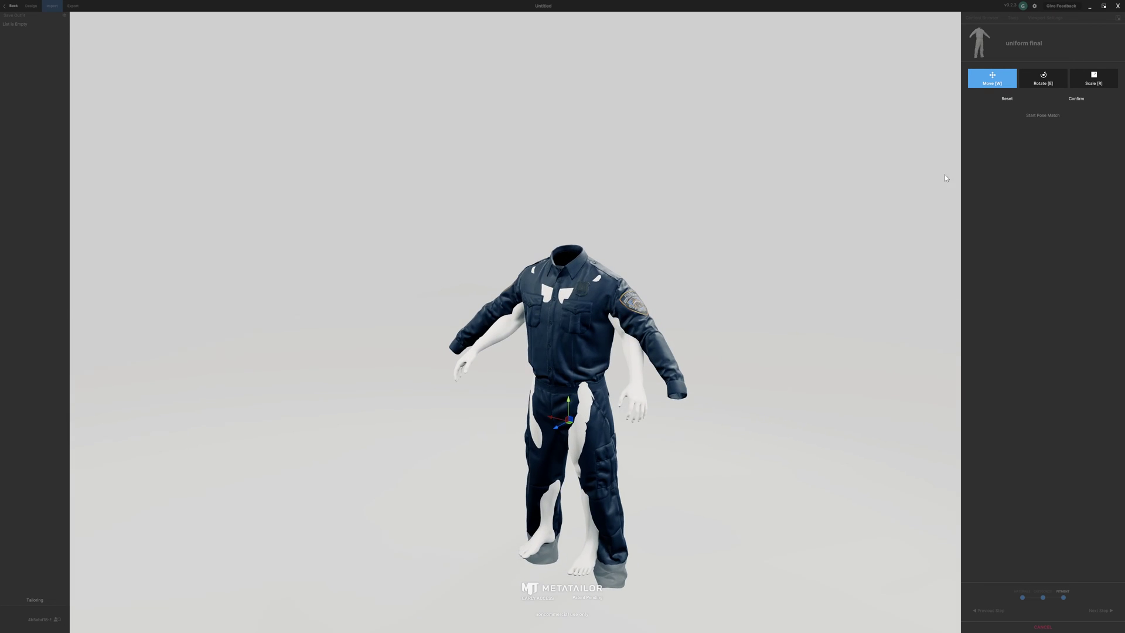
# Scale the uniform down slightly to fit the avatar's body and confirm the transform.
pyautogui.click(1102, 80)
pyautogui.moveTo(572, 420); pyautogui.dragTo(568, 390)
pyautogui.press('w')
pyautogui.moveTo(423, 253)
pyautogui.mouseDown(button='middle')
pyautogui.moveTo(698, 272)
pyautogui.moveTo(555, 244)
pyautogui.moveTo(416, 258)
pyautogui.mouseUp(button='middle')
pyautogui.moveTo(417, 257); pyautogui.dragTo(503, 240, button='right')
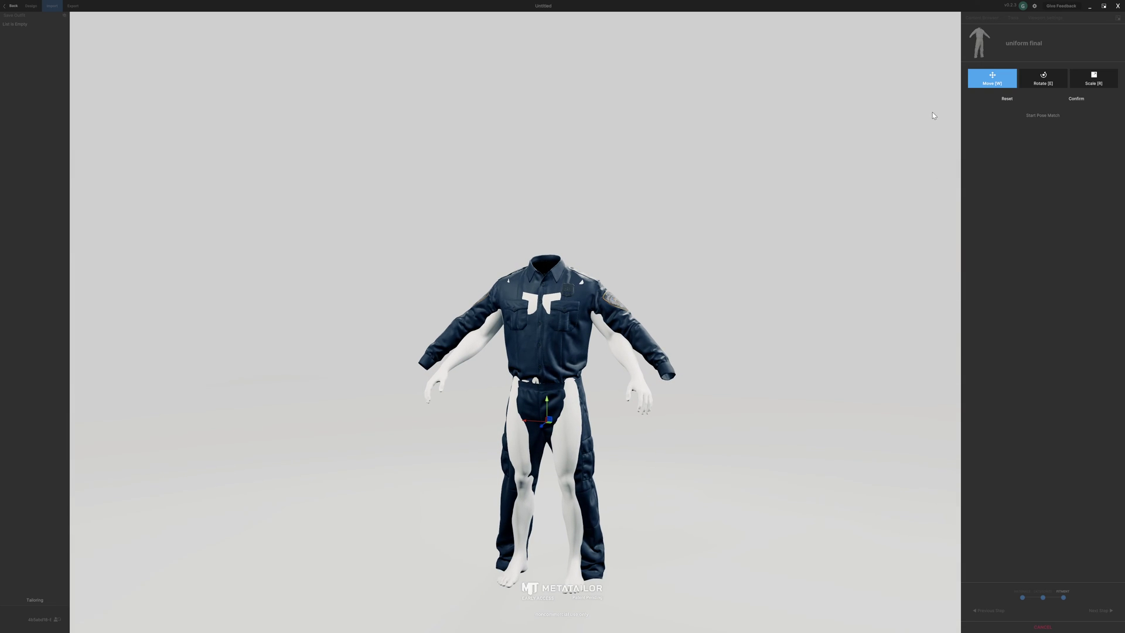
pyautogui.click(1081, 100)
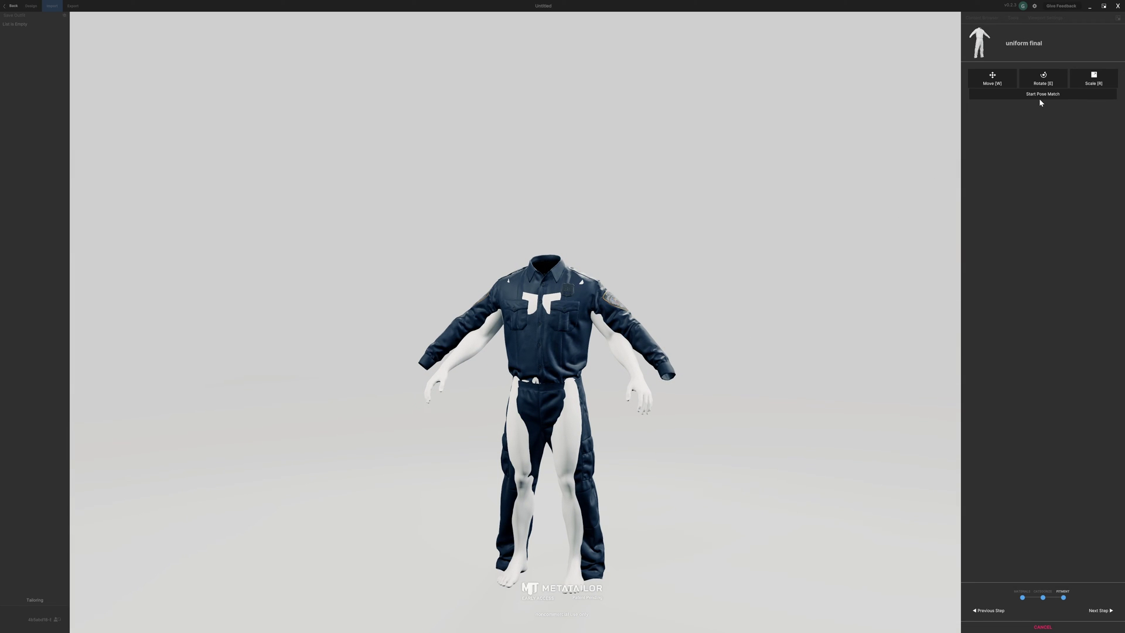
# Start pose matching and reposition the mirrored arm and shoulder joints to align the avatar's arms with the sleeves.
pyautogui.click(1039, 96)
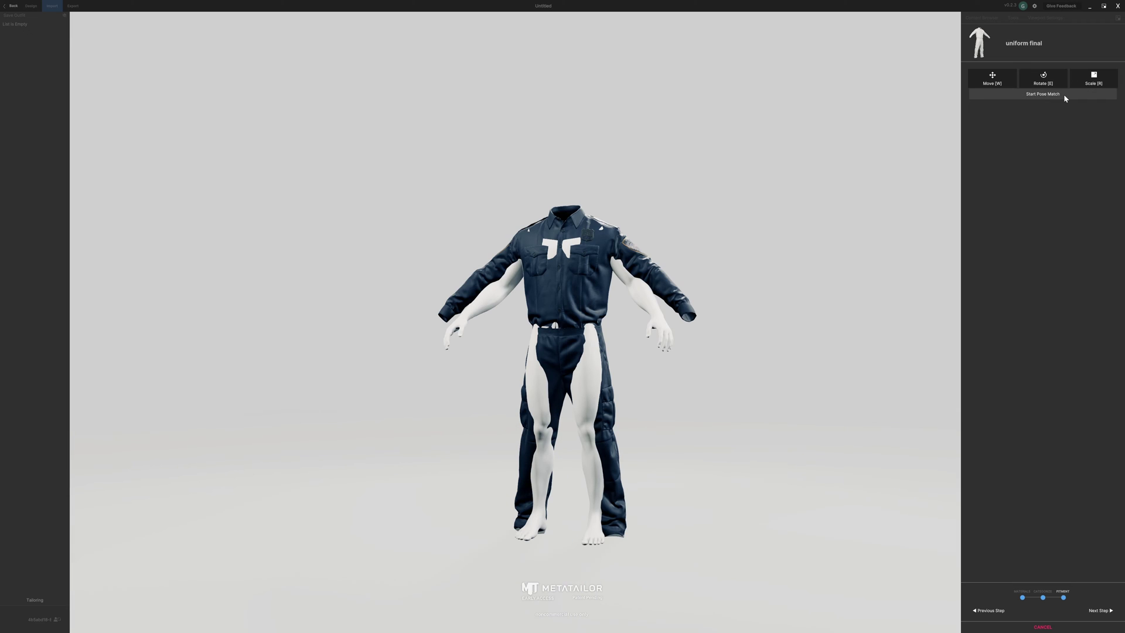
pyautogui.moveTo(779, 161); pyautogui.dragTo(711, 234, button='middle')
pyautogui.moveTo(613, 278); pyautogui.dragTo(674, 316)
pyautogui.moveTo(738, 296); pyautogui.dragTo(655, 303, button='middle')
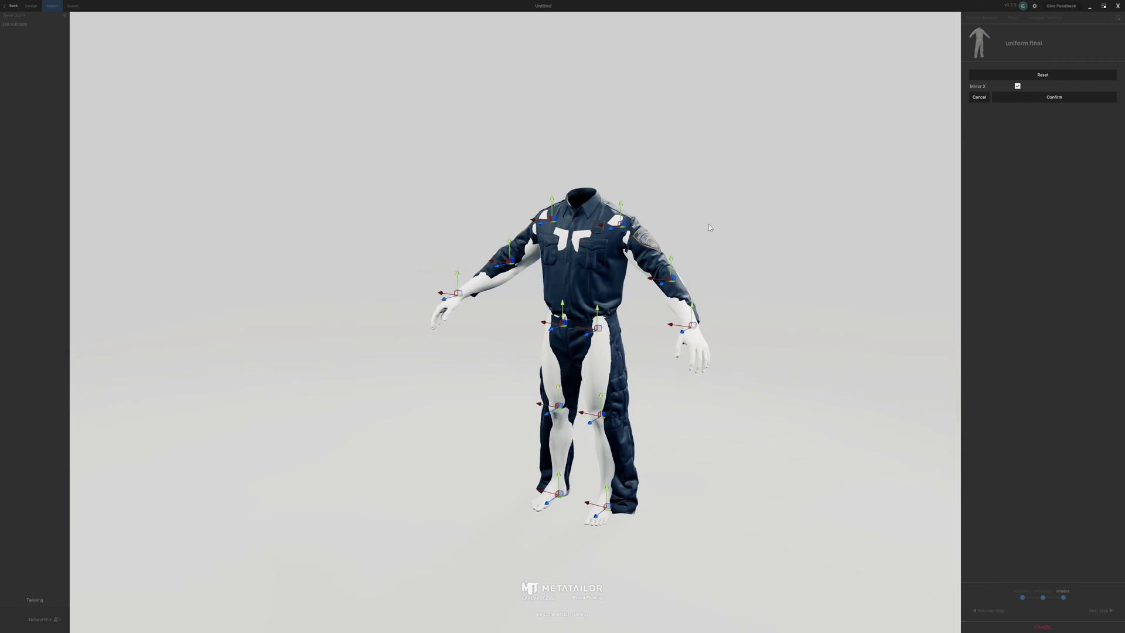
pyautogui.moveTo(398, 329)
pyautogui.mouseDown()
pyautogui.moveTo(388, 325)
pyautogui.moveTo(406, 321)
pyautogui.mouseUp()
pyautogui.moveTo(352, 257); pyautogui.dragTo(463, 258, button='middle')
pyautogui.moveTo(516, 233); pyautogui.dragTo(523, 232)
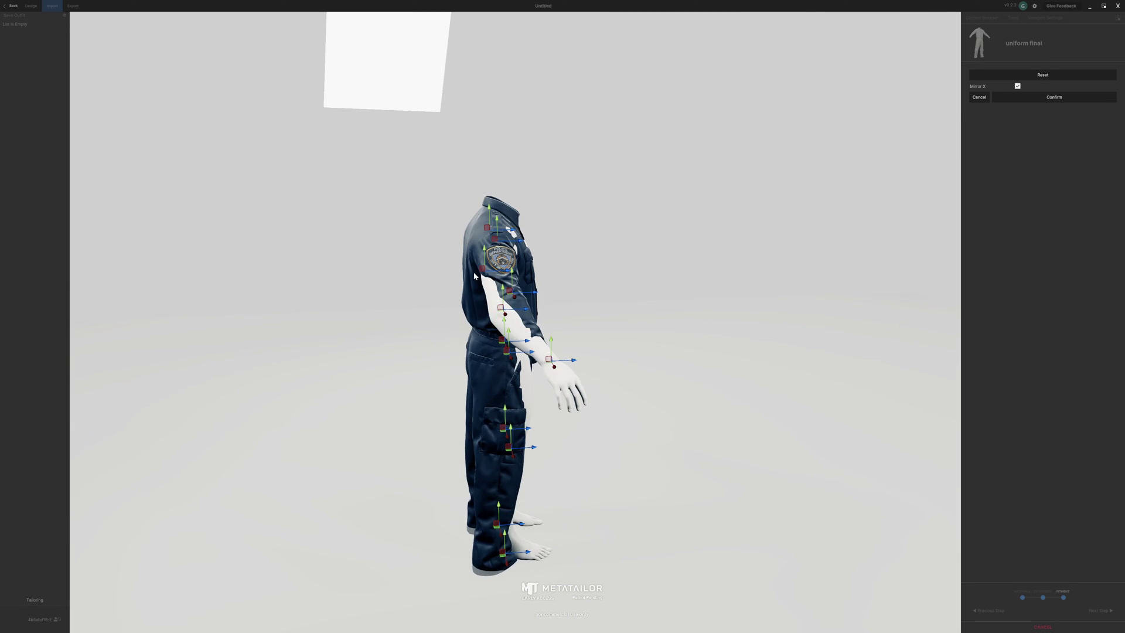
# Reposition the mirrored knee joints to align the avatar's legs with the uniform's trousers.
pyautogui.moveTo(500, 415); pyautogui.dragTo(398, 414, button='middle')
pyautogui.moveTo(490, 431); pyautogui.dragTo(482, 430)
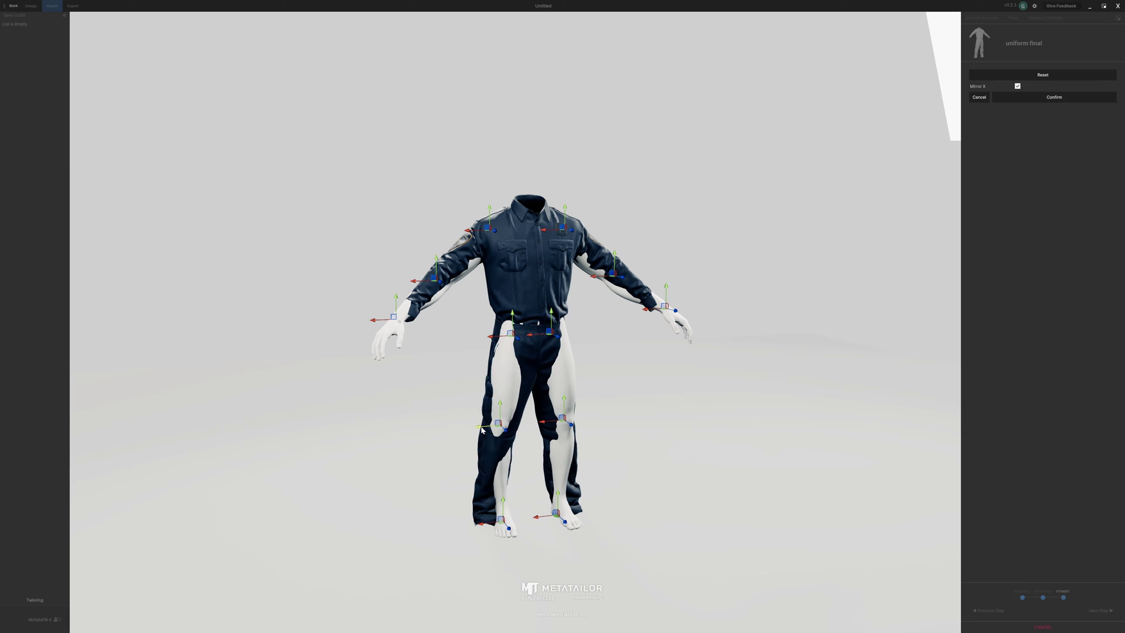
pyautogui.moveTo(648, 419); pyautogui.dragTo(589, 437, button='middle')
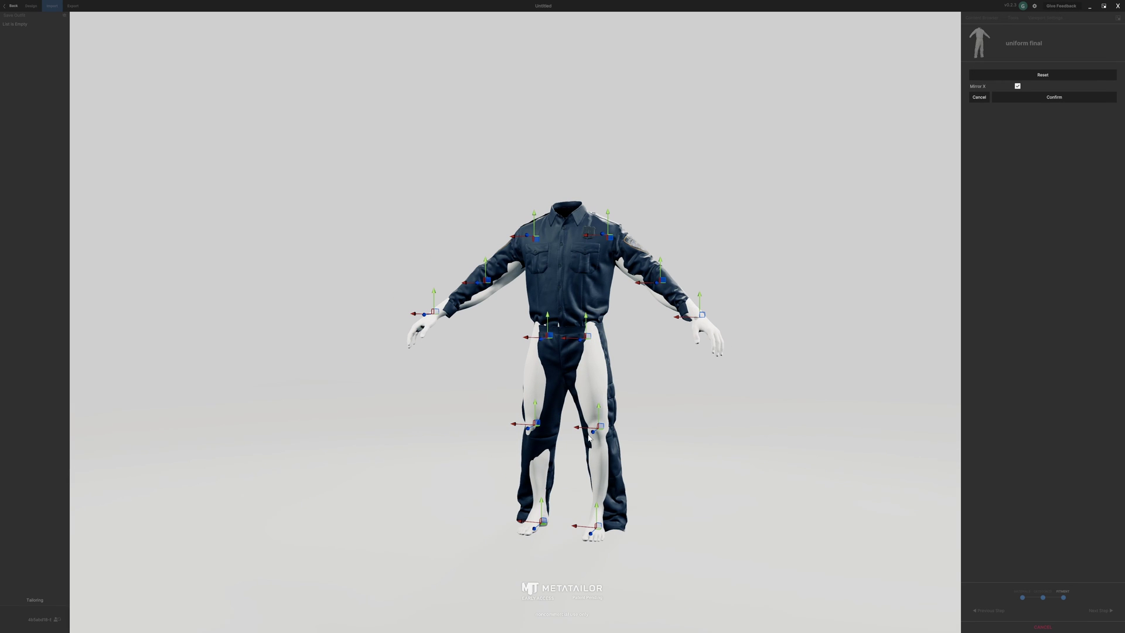
pyautogui.moveTo(592, 431); pyautogui.dragTo(595, 430)
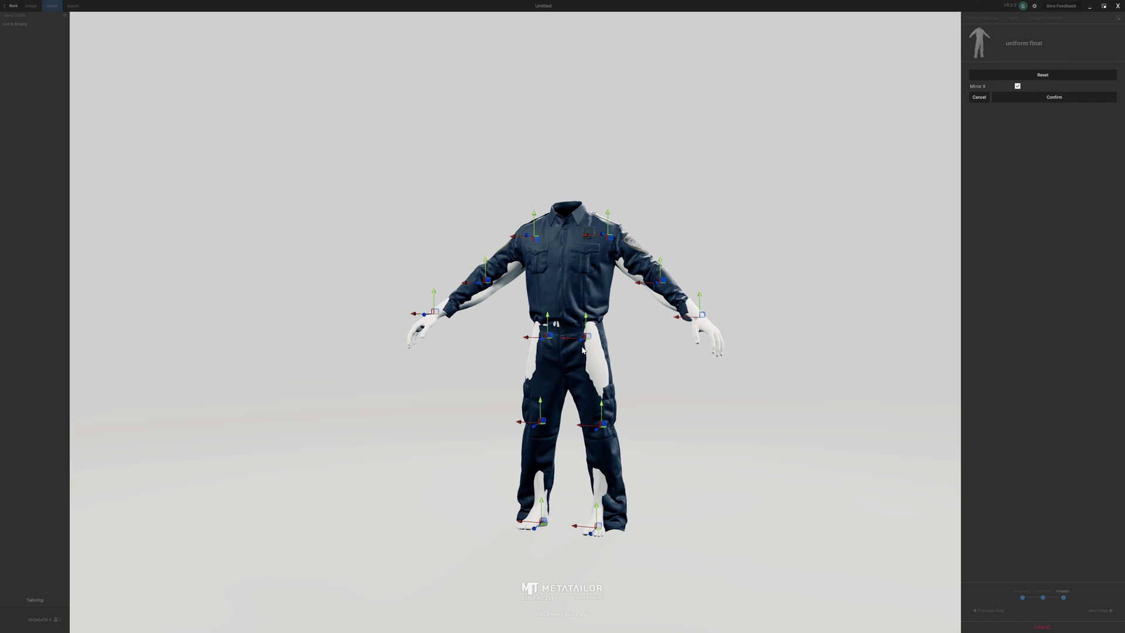
# Reposition the mirrored hip and foot joints to align the avatar with the uniform, confirm the pose match and finish the fitting.
pyautogui.moveTo(582, 342); pyautogui.dragTo(585, 341)
pyautogui.moveTo(593, 430); pyautogui.dragTo(478, 454, button='middle')
pyautogui.moveTo(618, 567); pyautogui.dragTo(632, 497)
pyautogui.moveTo(591, 337); pyautogui.dragTo(799, 170, button='middle')
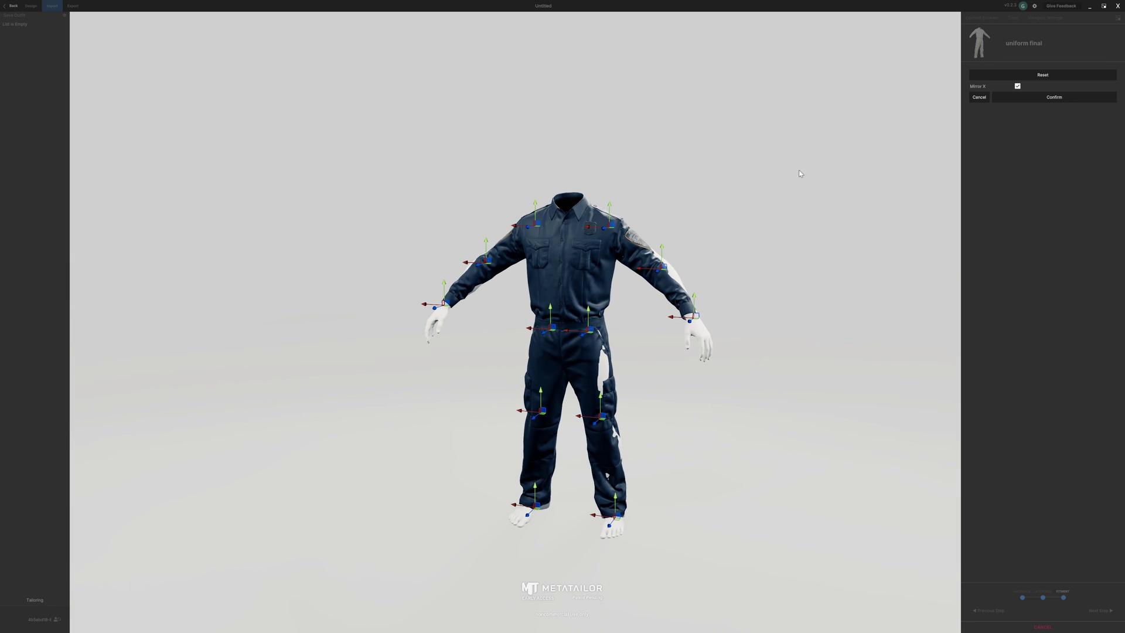
pyautogui.click(1071, 97)
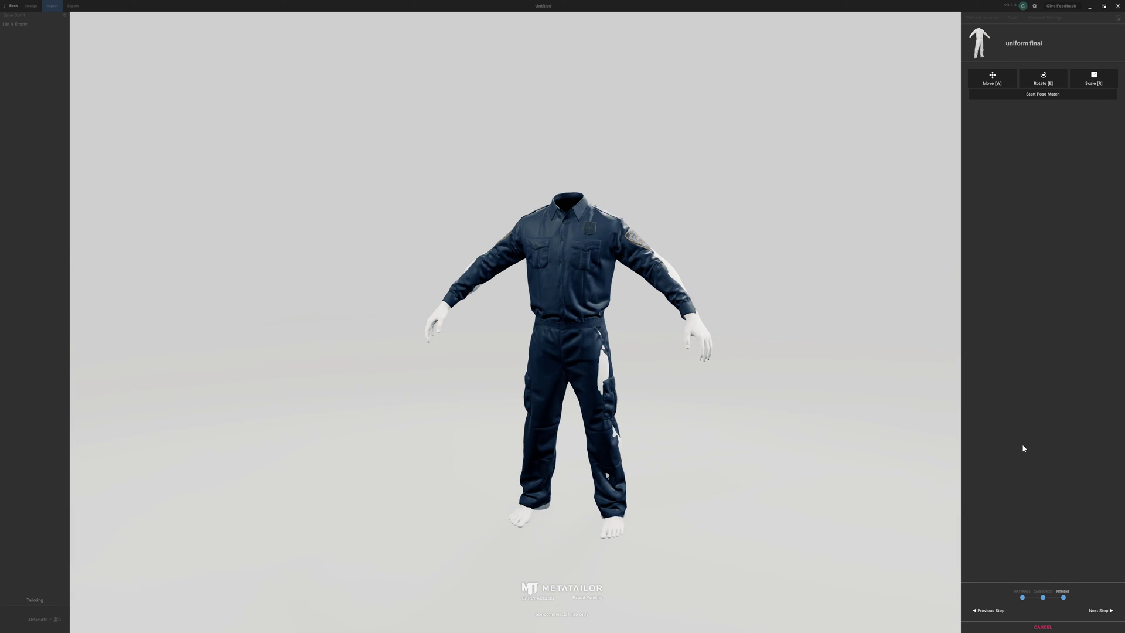
pyautogui.moveTo(701, 378); pyautogui.dragTo(718, 378, button='middle')
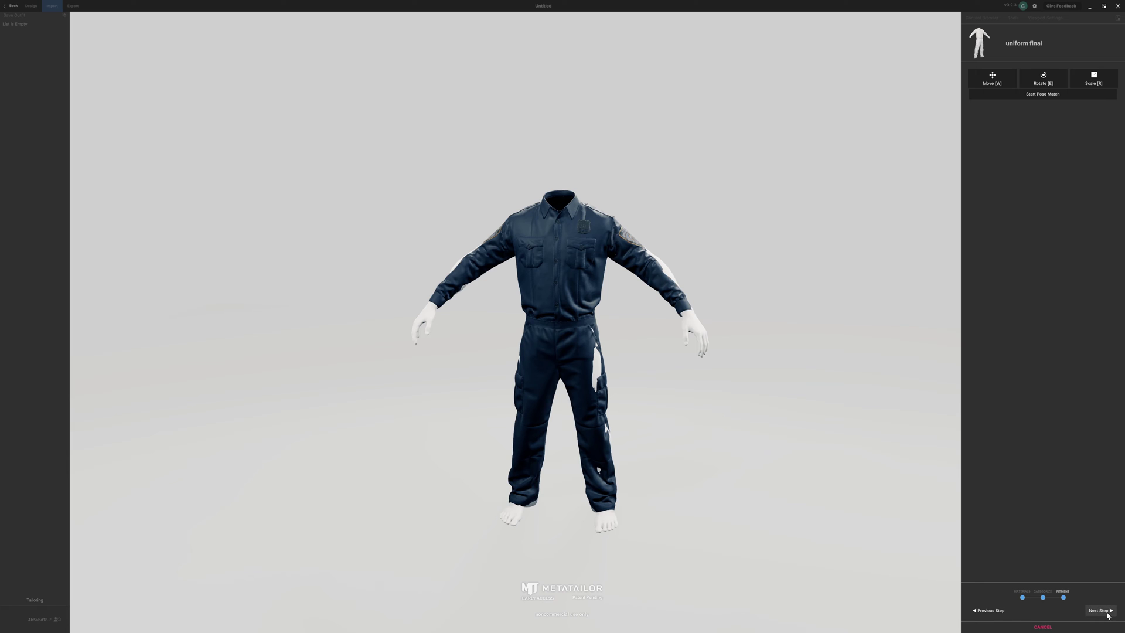
pyautogui.click(1106, 612)
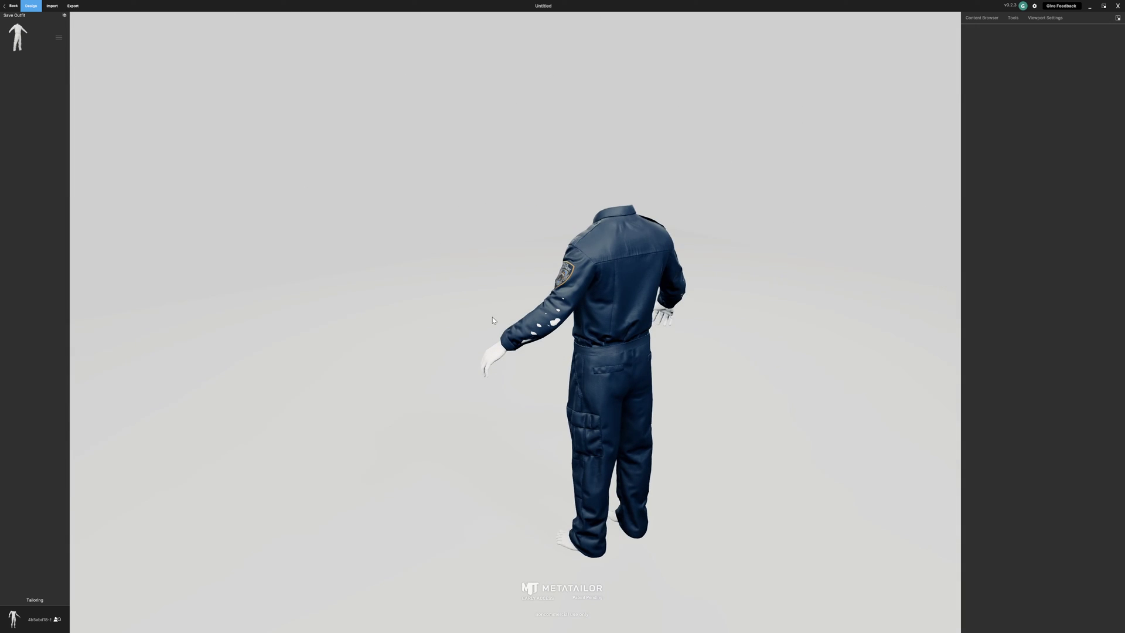
# Sculpt the original uniform mesh with a brush so the sleeves and the rest of the uniform cover the avatar's skin.
pyautogui.click(553, 302)
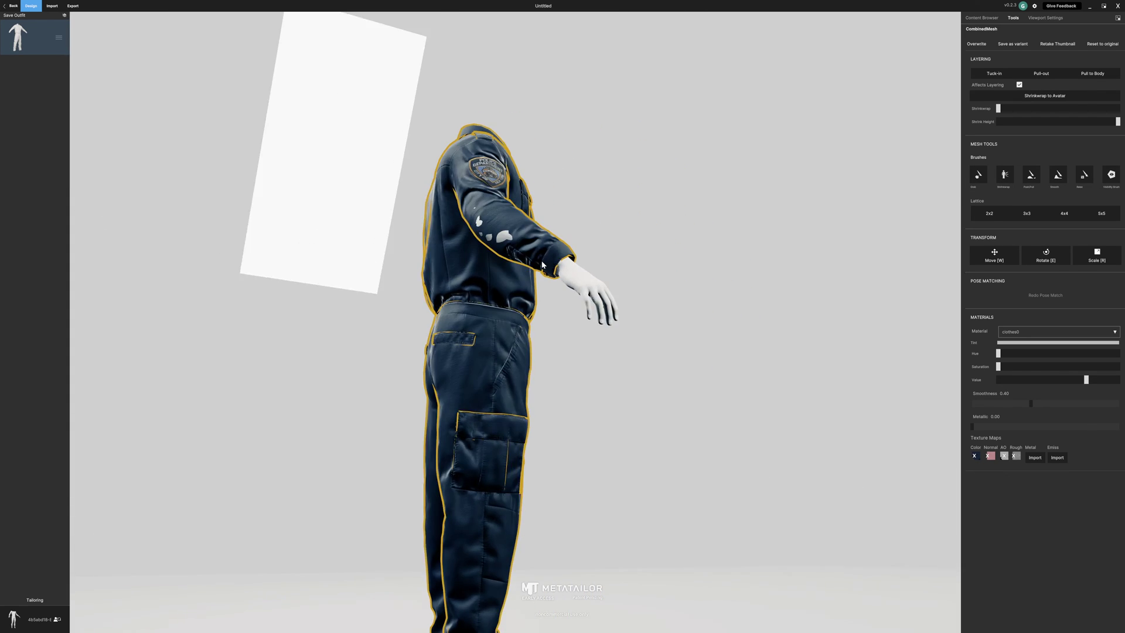
pyautogui.moveTo(728, 285); pyautogui.dragTo(818, 305, button='middle')
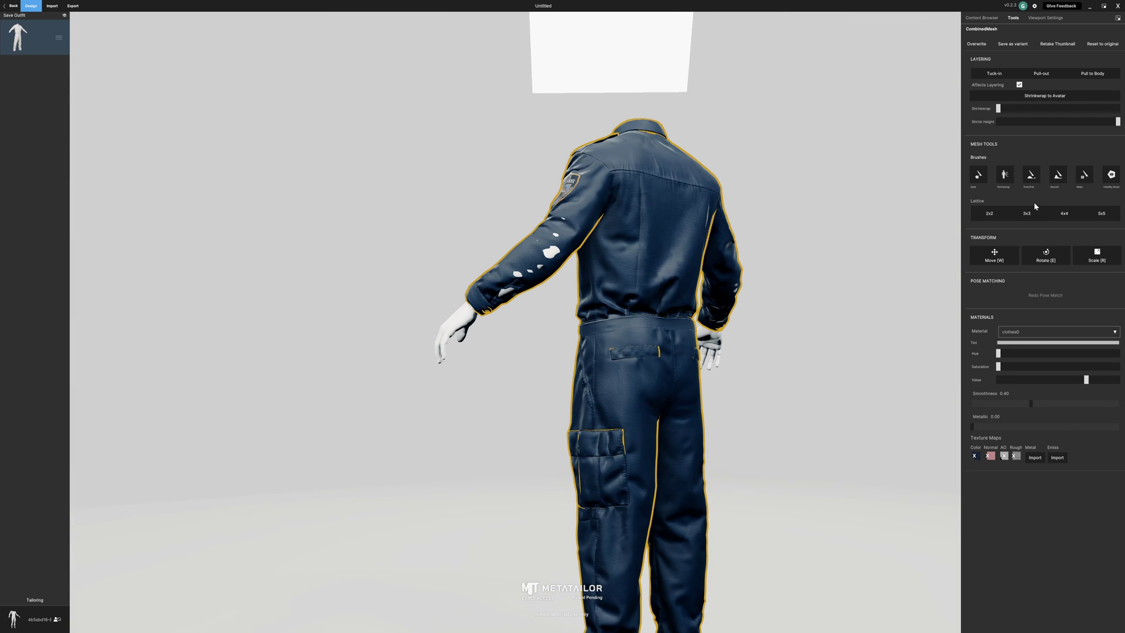
pyautogui.click(1031, 174)
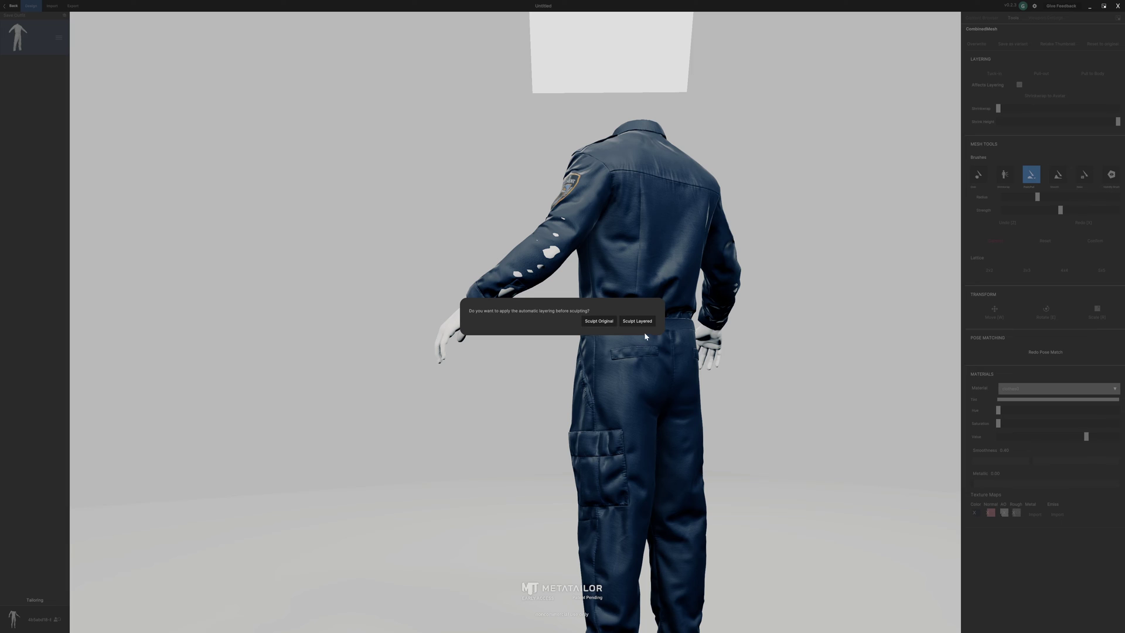
pyautogui.click(610, 322)
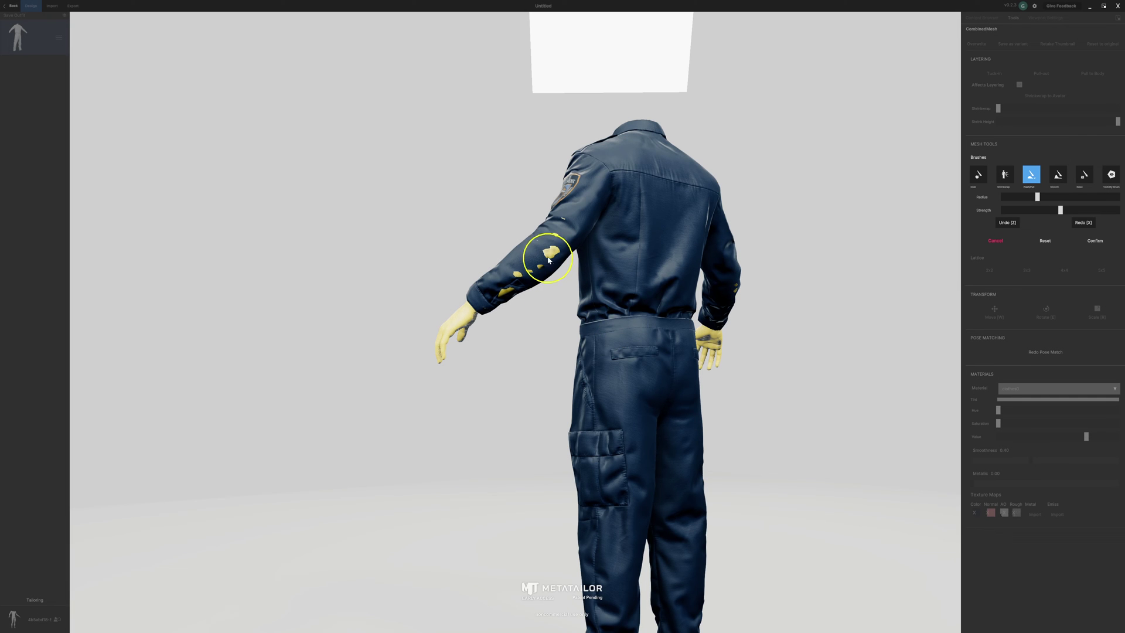
pyautogui.moveTo(553, 256)
pyautogui.mouseDown()
pyautogui.moveTo(502, 301)
pyautogui.moveTo(559, 229)
pyautogui.mouseUp()
pyautogui.moveTo(751, 264); pyautogui.dragTo(674, 256, button='middle')
pyautogui.moveTo(673, 257)
pyautogui.mouseDown()
pyautogui.moveTo(709, 254)
pyautogui.moveTo(719, 269)
pyautogui.mouseUp()
pyautogui.moveTo(753, 254); pyautogui.dragTo(478, 308, button='right')
pyautogui.moveTo(659, 299)
pyautogui.mouseDown(button='right')
pyautogui.moveTo(565, 274)
pyautogui.moveTo(734, 322)
pyautogui.moveTo(697, 262)
pyautogui.moveTo(638, 229)
pyautogui.moveTo(526, 242)
pyautogui.moveTo(511, 323)
pyautogui.moveTo(523, 315)
pyautogui.mouseUp(button='right')
pyautogui.moveTo(679, 259); pyautogui.dragTo(435, 209, button='right')
pyautogui.moveTo(754, 429); pyautogui.dragTo(797, 433, button='right')
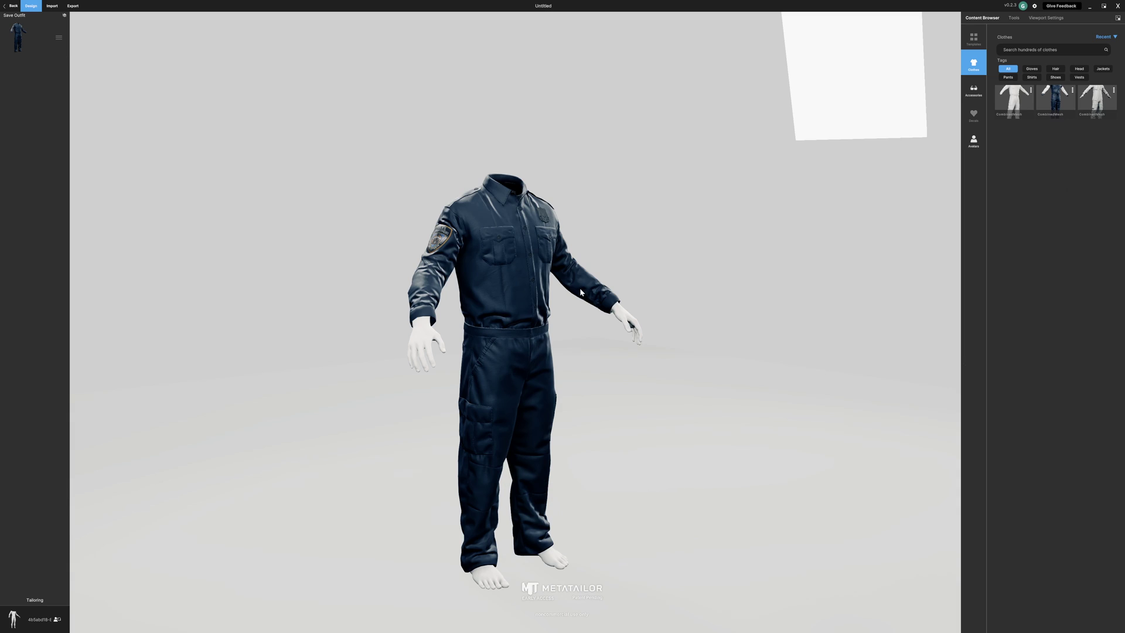
# Open the FBX export options for the dressed avatar and browse the Admin folder for a save location.
pyautogui.click(68, 7)
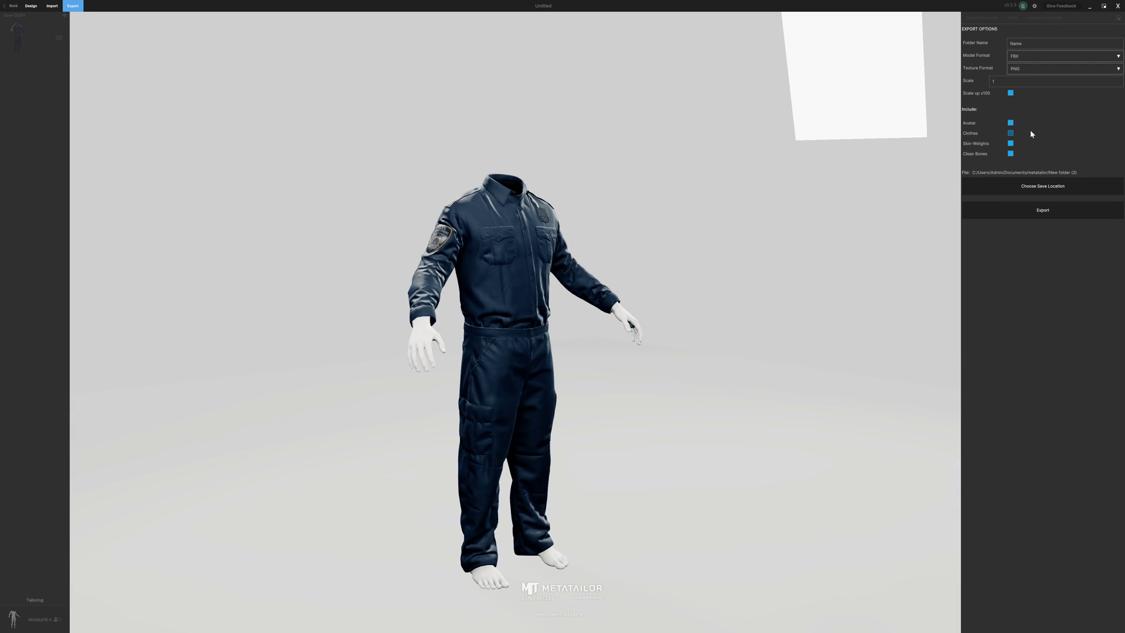
pyautogui.click(1039, 191)
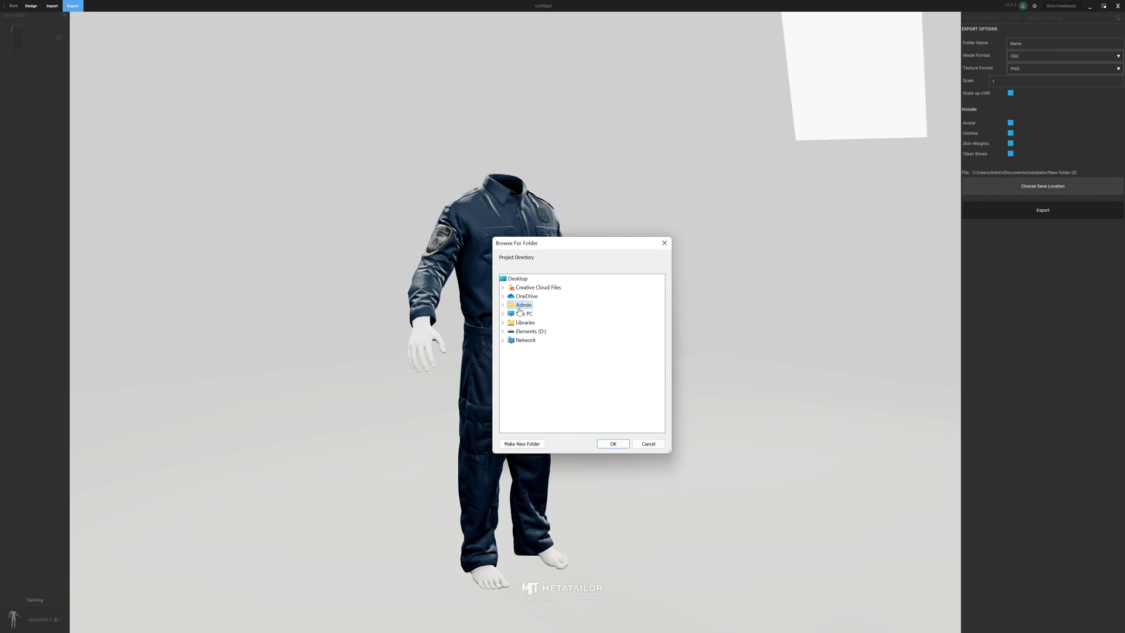
pyautogui.click(503, 305)
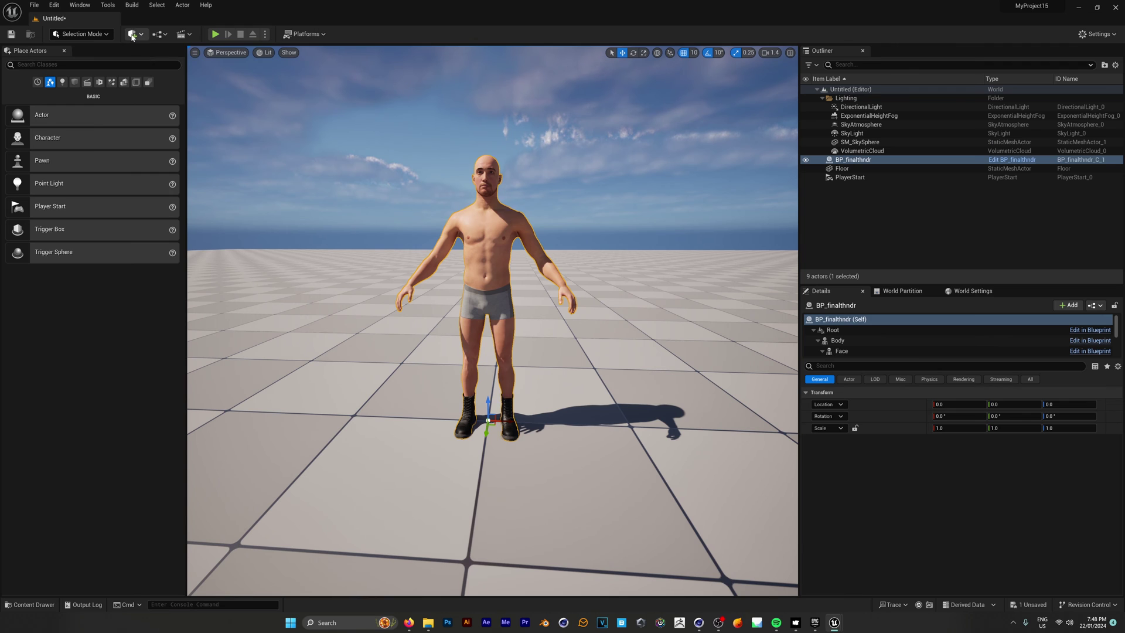
# Start a content import and create a new folder named Clothes under Content as its destination.
pyautogui.click(132, 36)
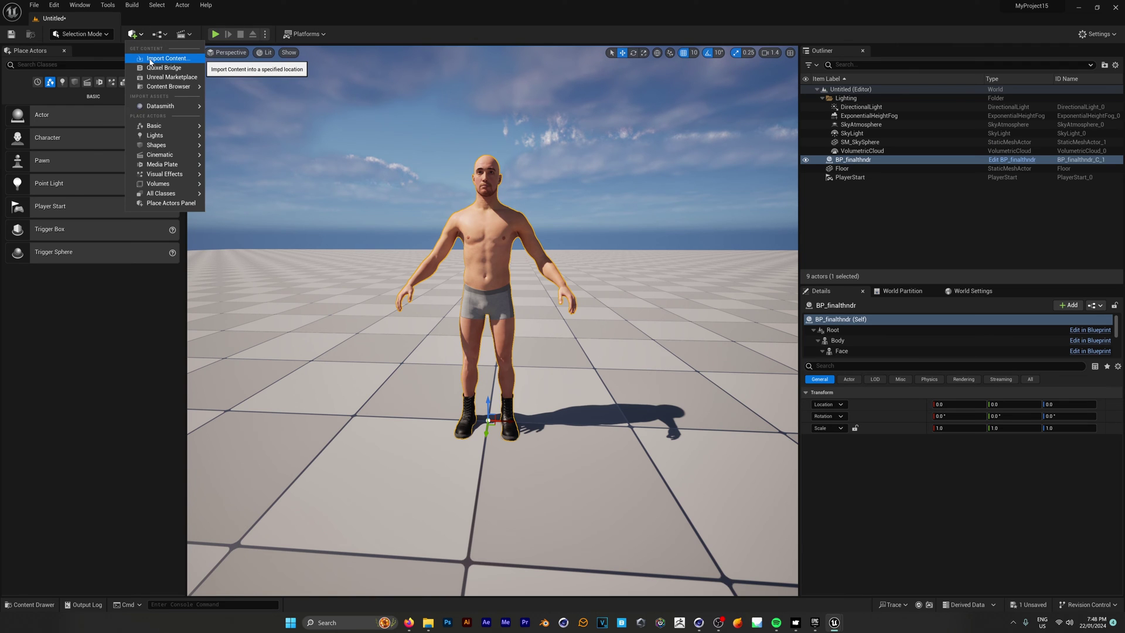
pyautogui.click(150, 60)
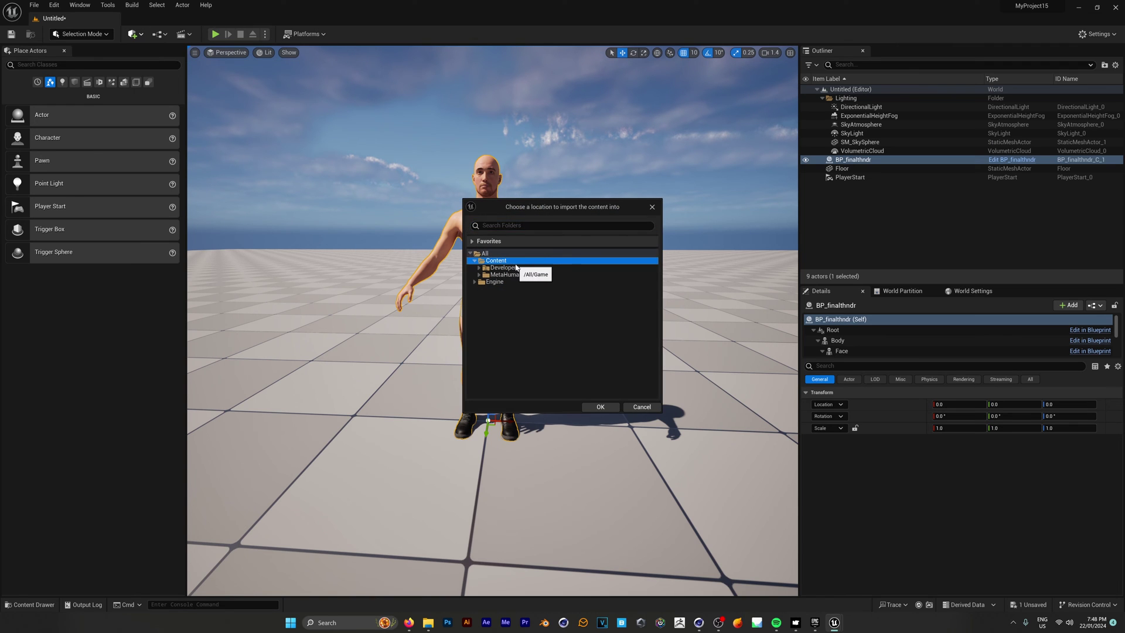
pyautogui.rightClick(514, 264)
pyautogui.click(527, 270)
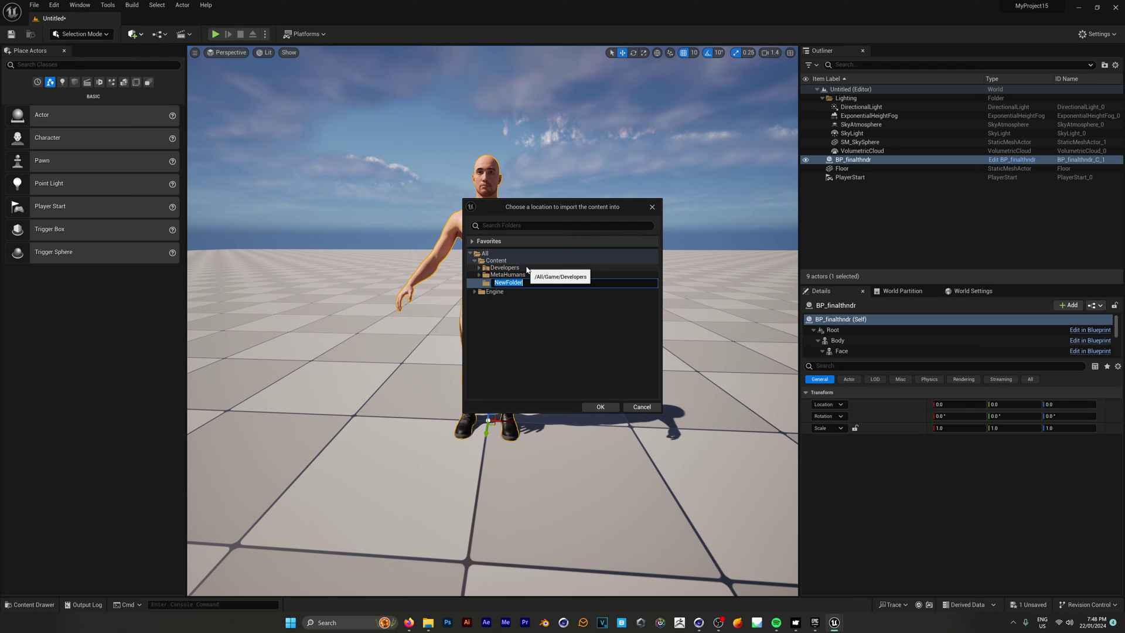
pyautogui.press('Return')
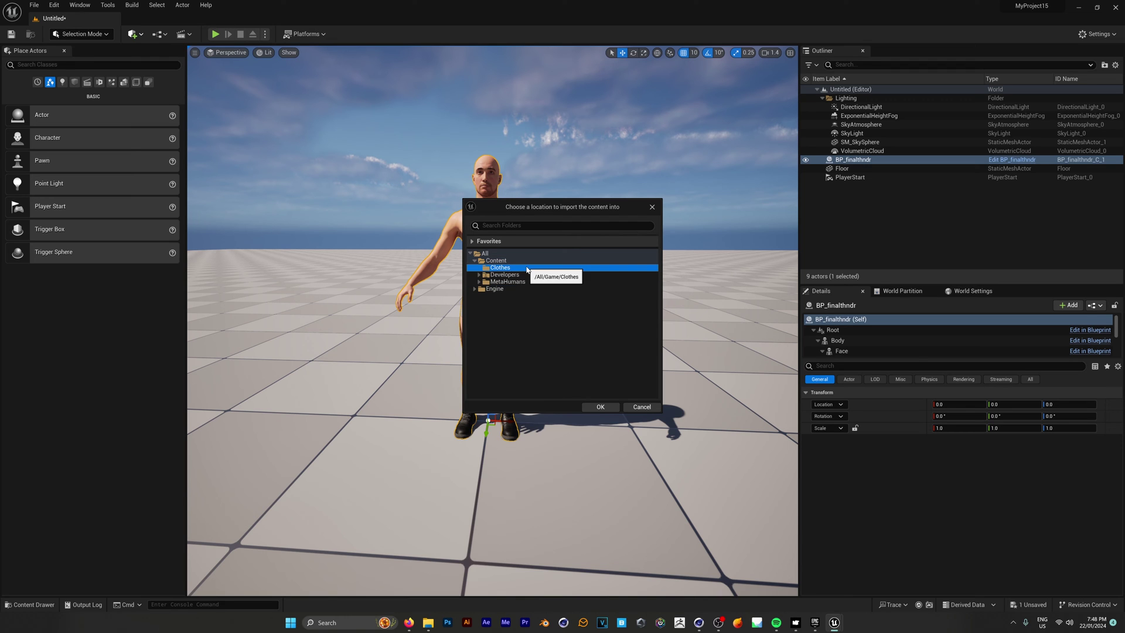
pyautogui.click(616, 408)
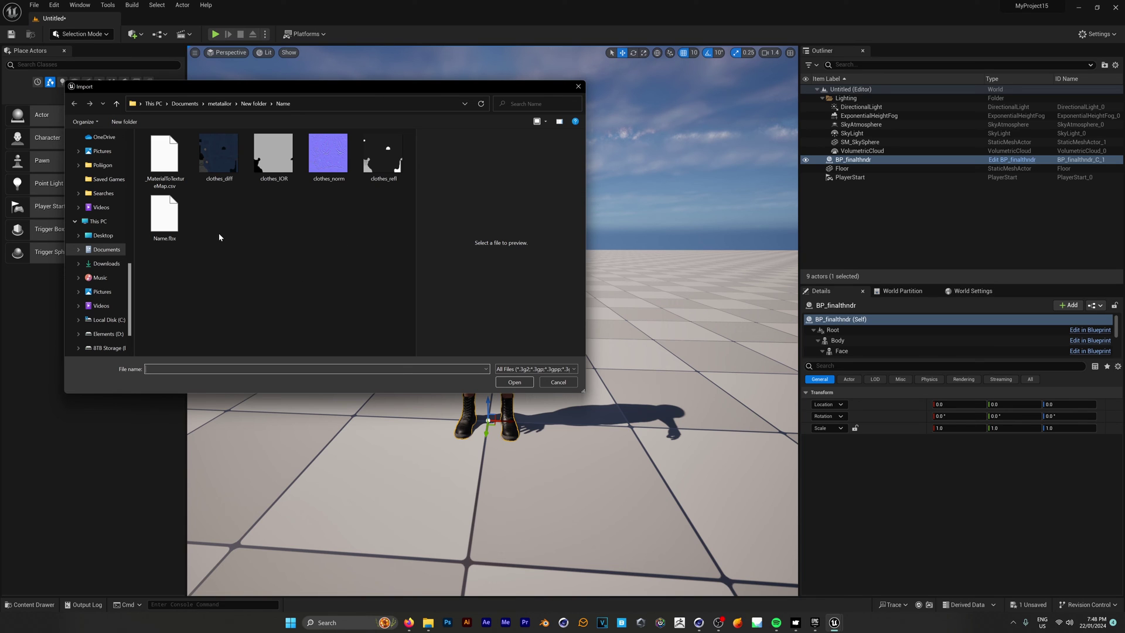
# Import Name.fbx as a skeletal mesh with the skeleton set to None.
pyautogui.click(185, 235)
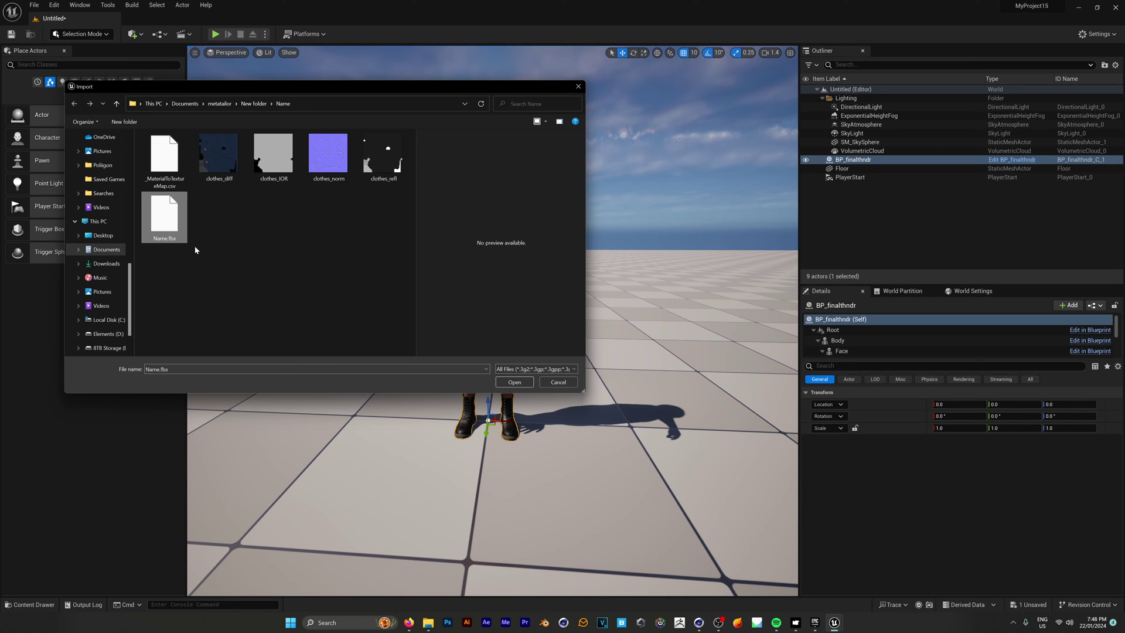
pyautogui.click(509, 386)
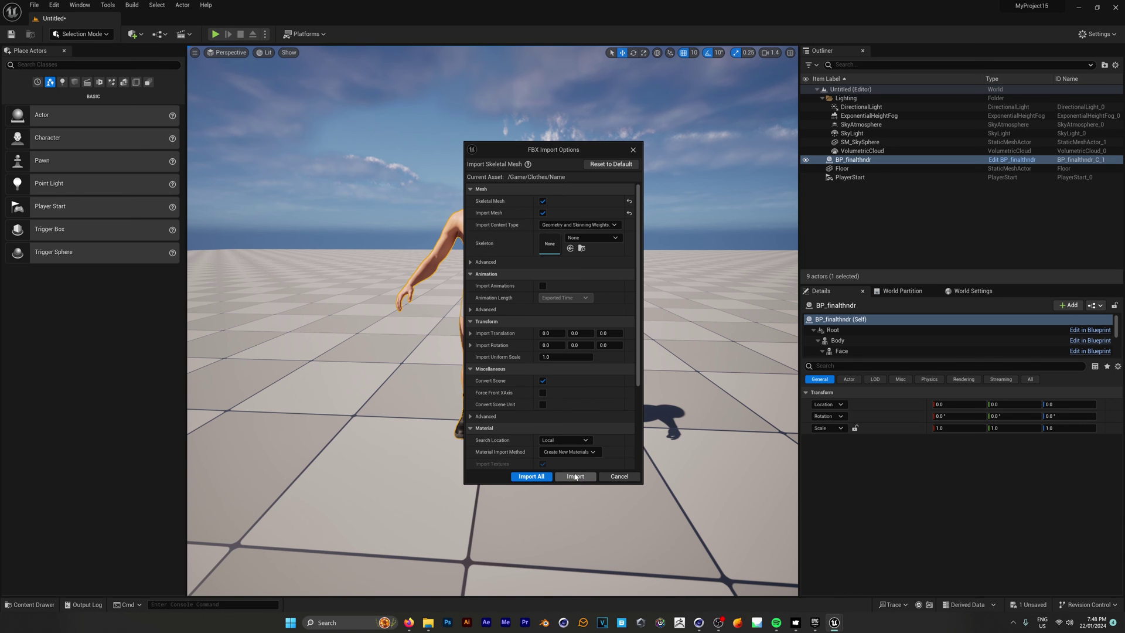
pyautogui.click(575, 476)
# Place the imported uniform mesh in the level and set its X and Y location to 0 so it lines up with the MetaHuman.
pyautogui.moveTo(352, 467); pyautogui.dragTo(436, 492)
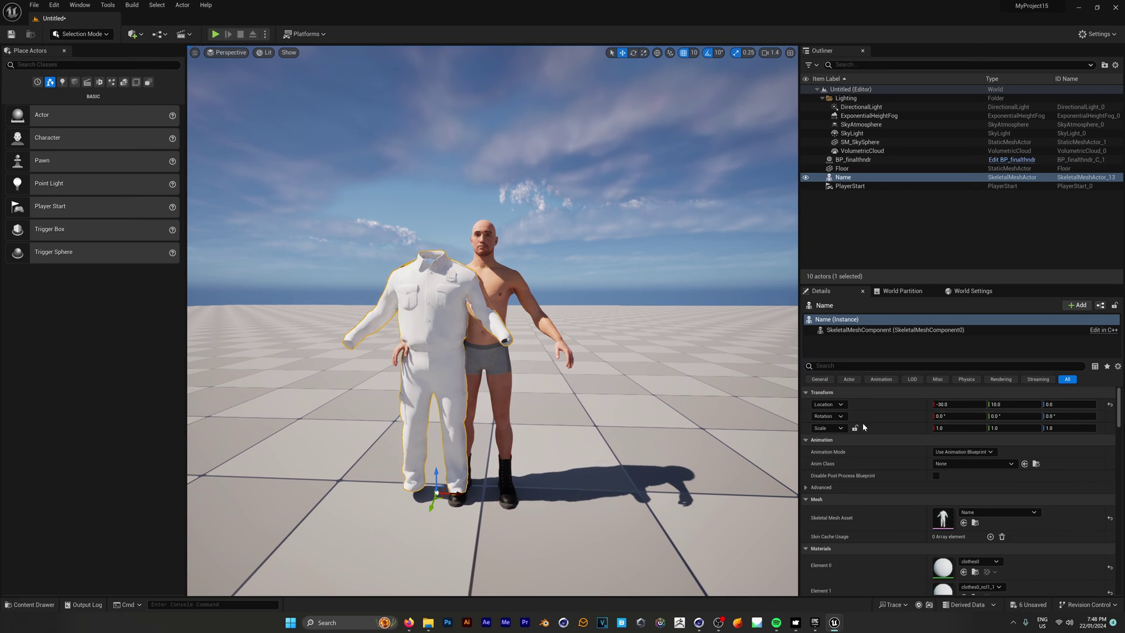
pyautogui.click(965, 405)
pyautogui.write('0')
pyautogui.press('Return')
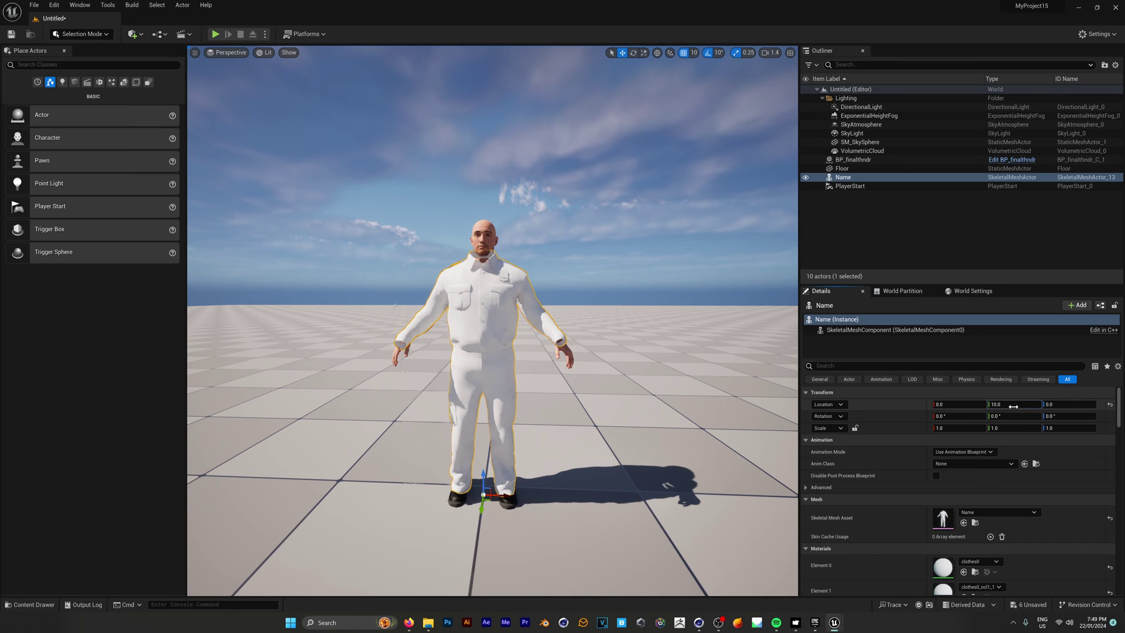
pyautogui.press('Return')
pyautogui.keyDown('alt'); pyautogui.moveTo(511, 339); pyautogui.dragTo(476, 363); pyautogui.keyUp('alt')
pyautogui.keyDown('alt'); pyautogui.moveTo(511, 339); pyautogui.dragTo(466, 390, button='middle'); pyautogui.keyUp('alt')
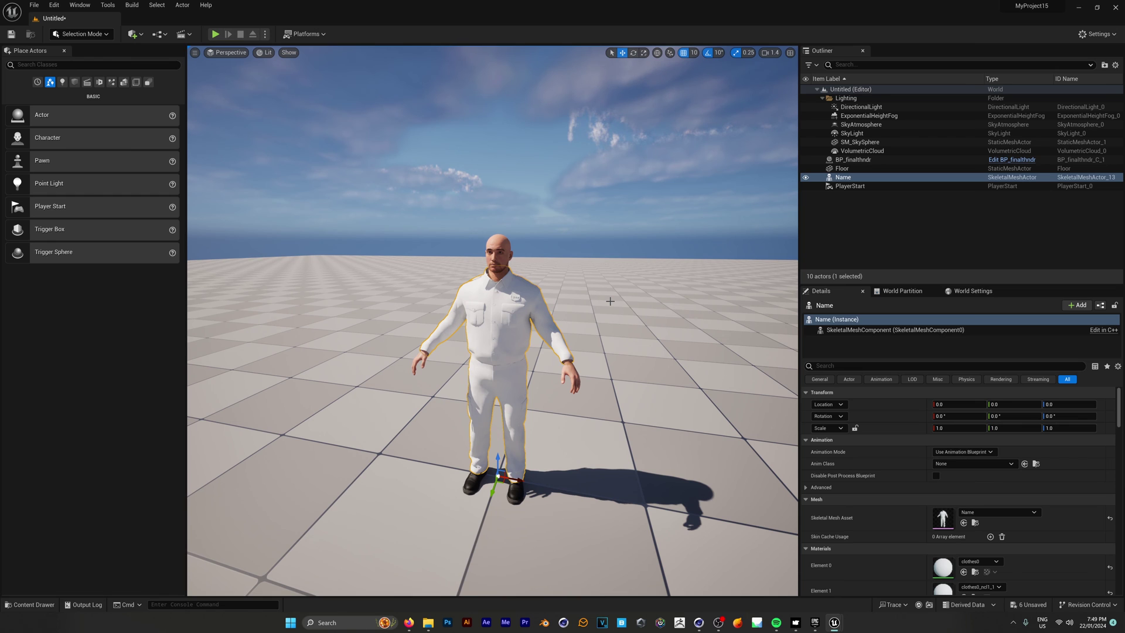
# Open the uniform's clothes0 material and import the clothes_diff and clothes_norm textures into the Clothes folder.
pyautogui.scroll(-1, 932, 498)
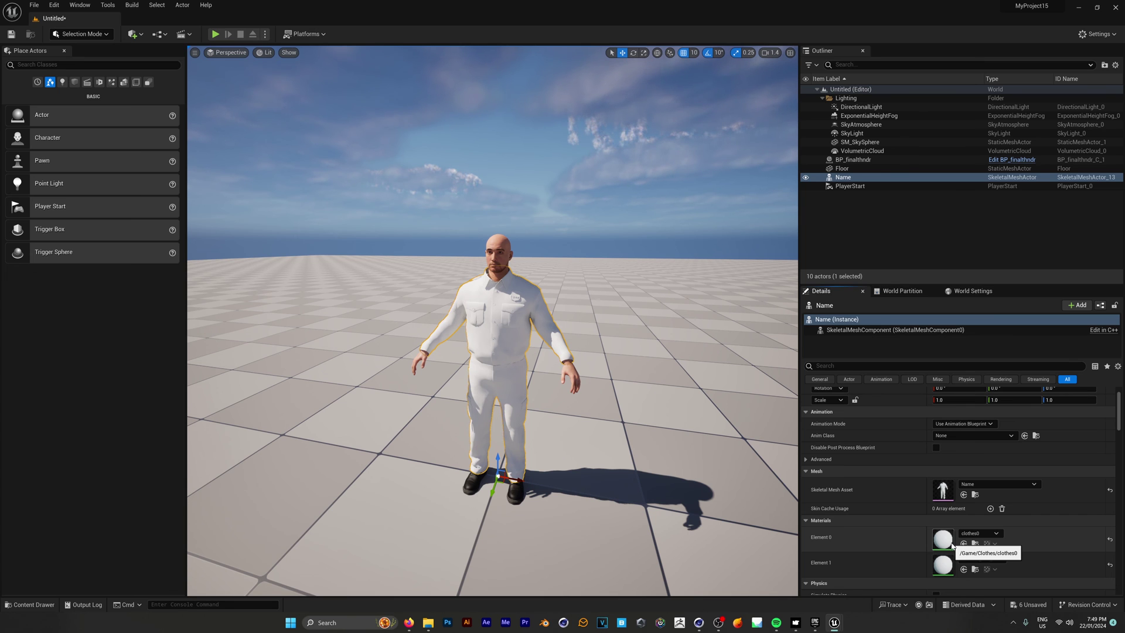
pyautogui.doubleClick(944, 544)
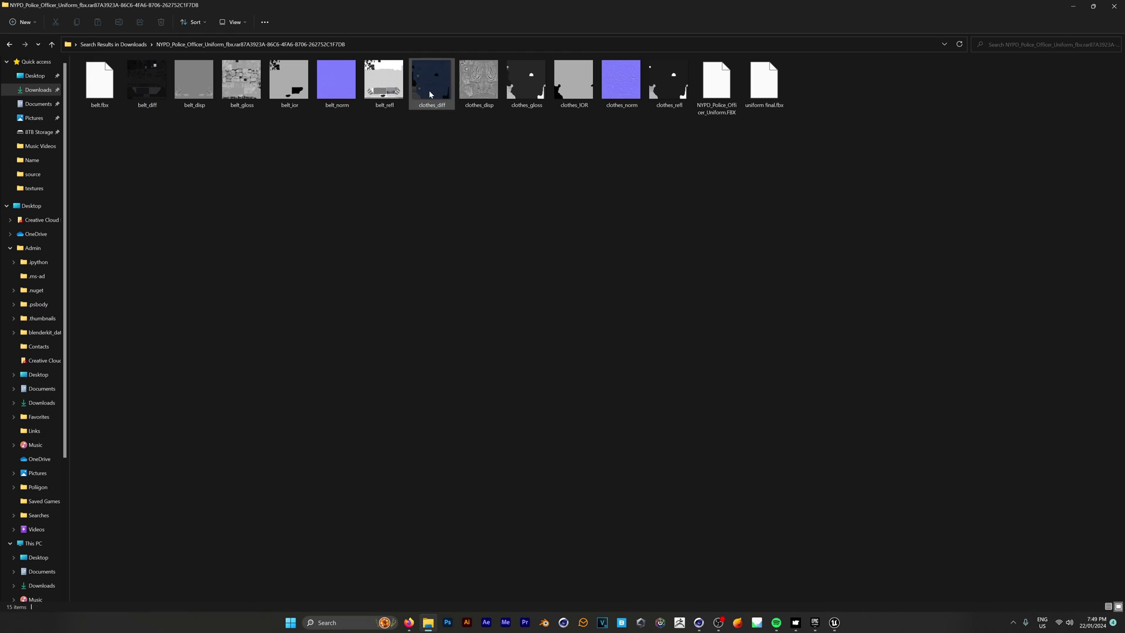
pyautogui.click(430, 94)
pyautogui.keyDown('ctrl'); pyautogui.click(621, 82); pyautogui.keyUp('ctrl')
pyautogui.moveTo(434, 89); pyautogui.dragTo(703, 501)
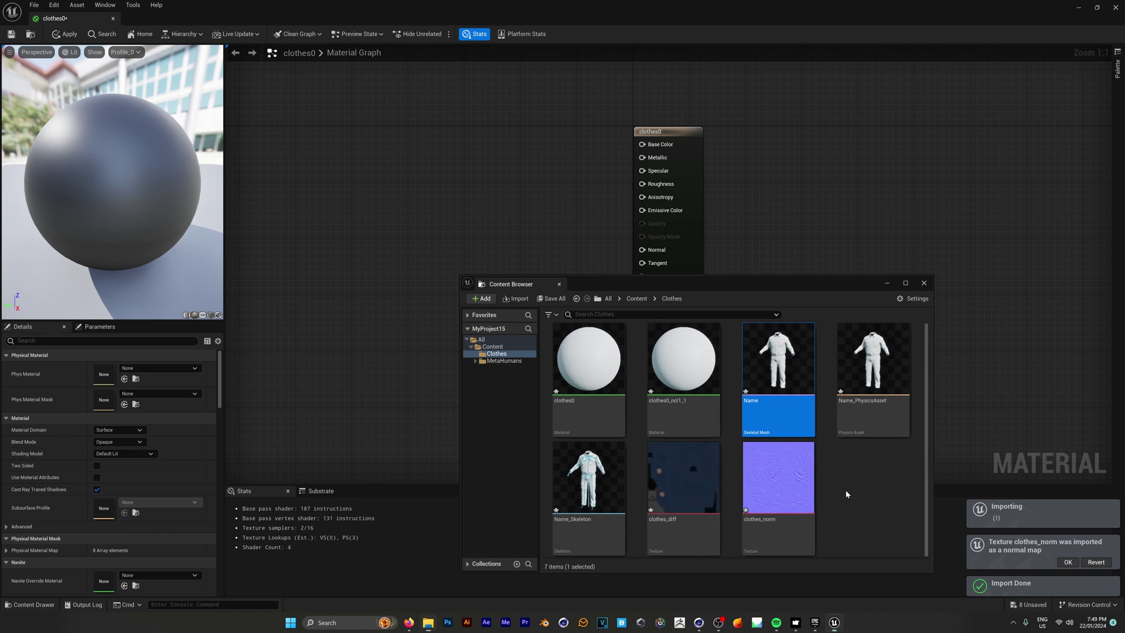
# Add both textures to the clothes0 graph, connect clothes_diff to Base Color and clothes_norm to Normal, and apply the material.
pyautogui.keyDown('ctrl'); pyautogui.click(768, 478); pyautogui.keyUp('ctrl')
pyautogui.moveTo(762, 477); pyautogui.dragTo(410, 178)
pyautogui.moveTo(454, 273); pyautogui.dragTo(642, 150)
pyautogui.moveTo(490, 194); pyautogui.dragTo(644, 252)
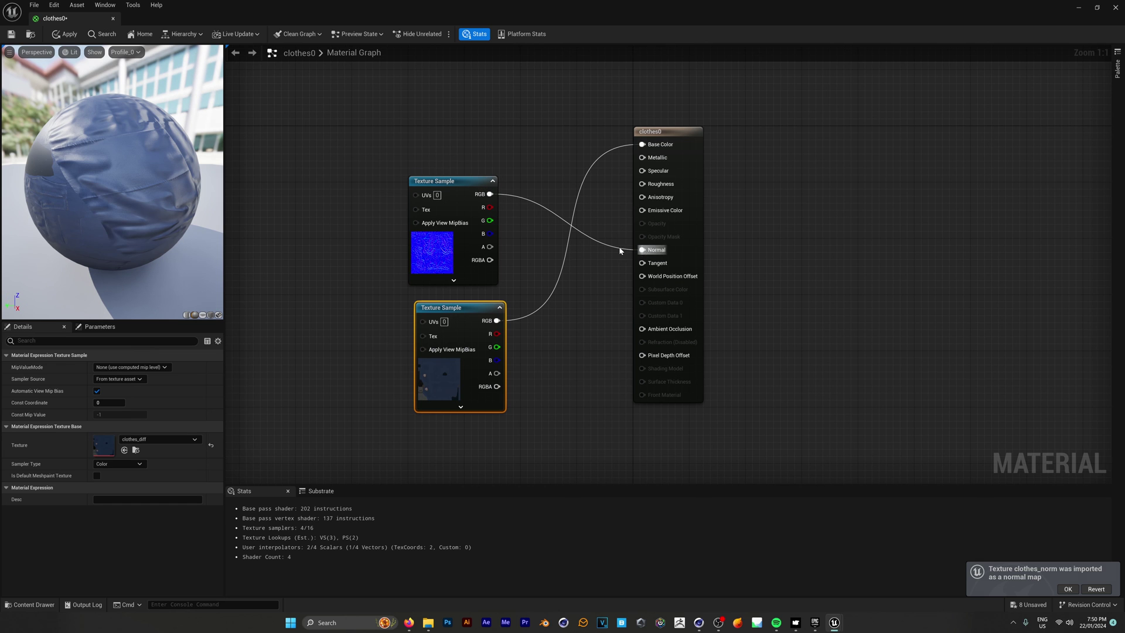
pyautogui.click(67, 35)
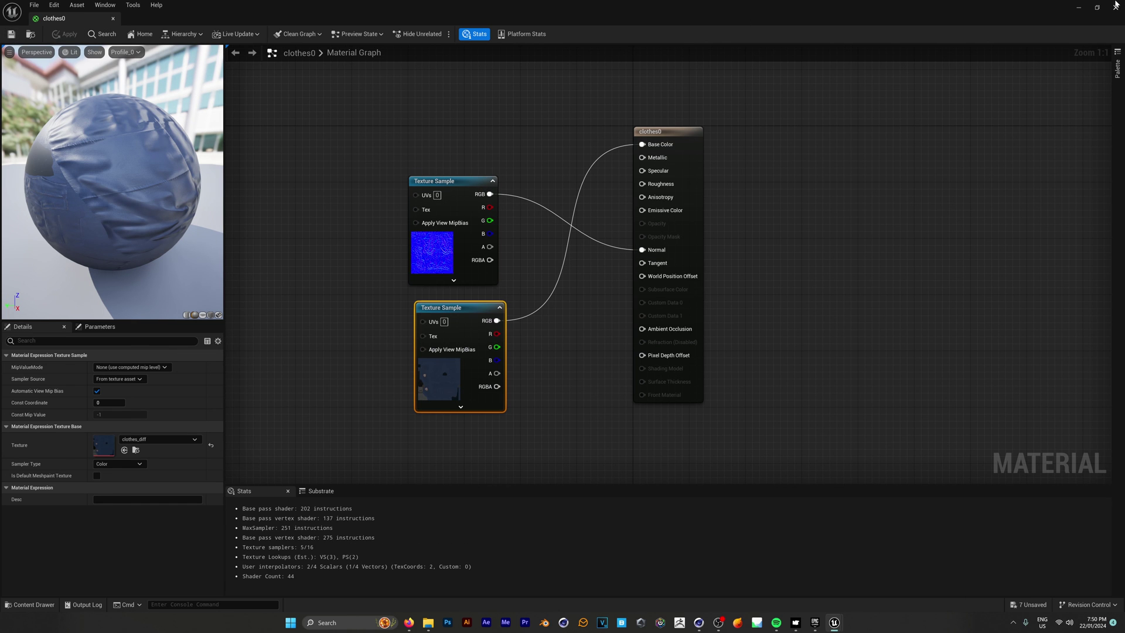
pyautogui.click(1116, 7)
# Move the content browser out of the way and open the material choices for the uniform's Element 1 slot.
pyautogui.moveTo(814, 293); pyautogui.dragTo(938, 226)
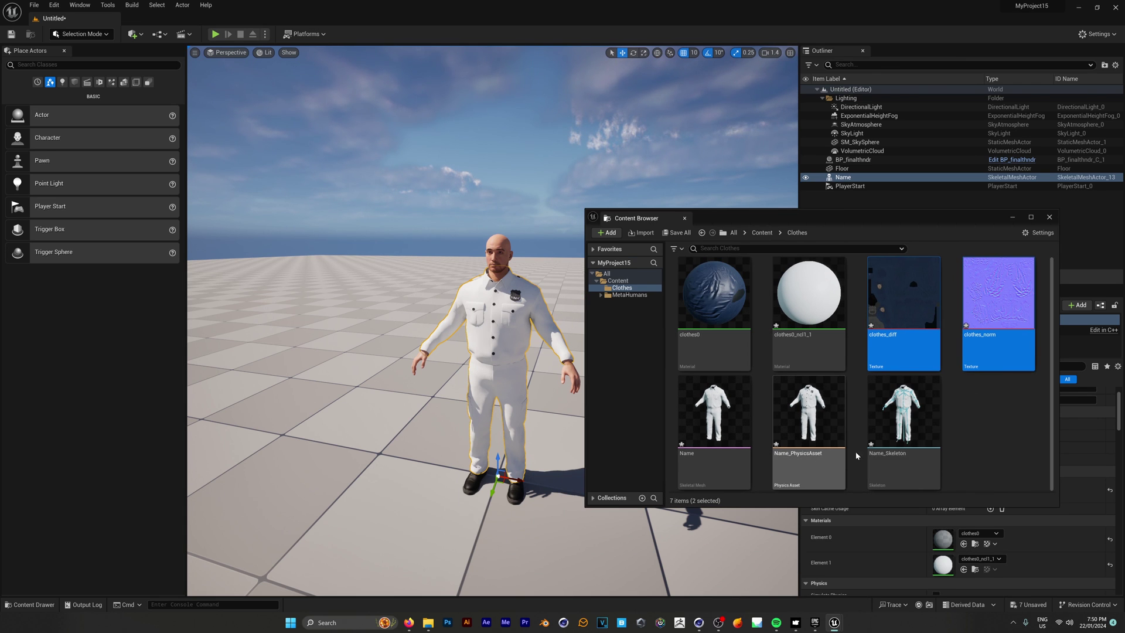
pyautogui.click(1013, 218)
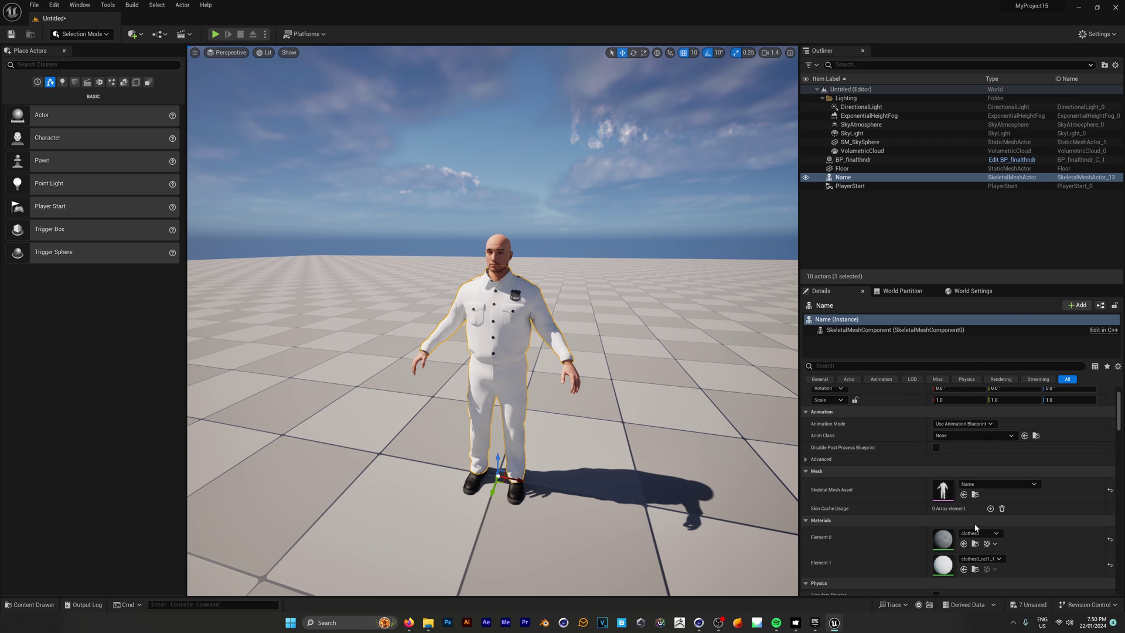
pyautogui.click(979, 559)
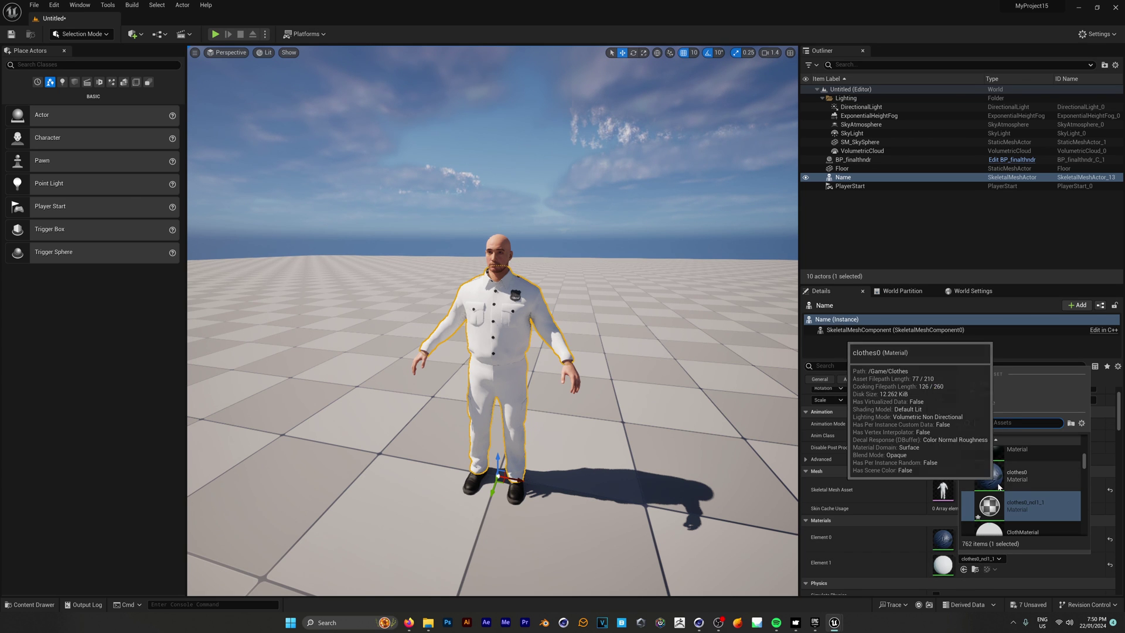